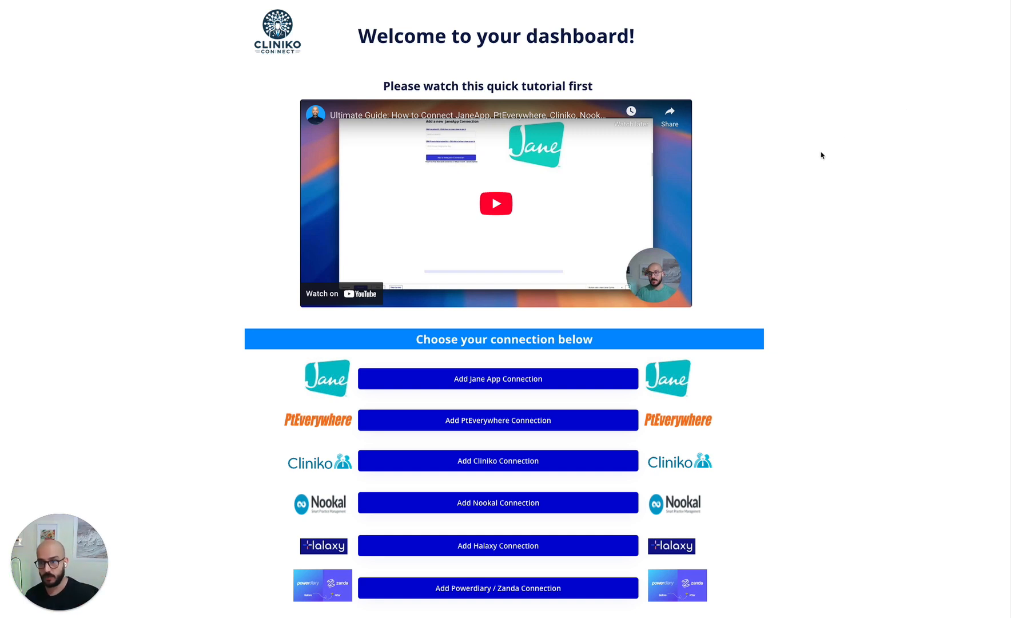
pyautogui.scroll(-1, 821, 155)
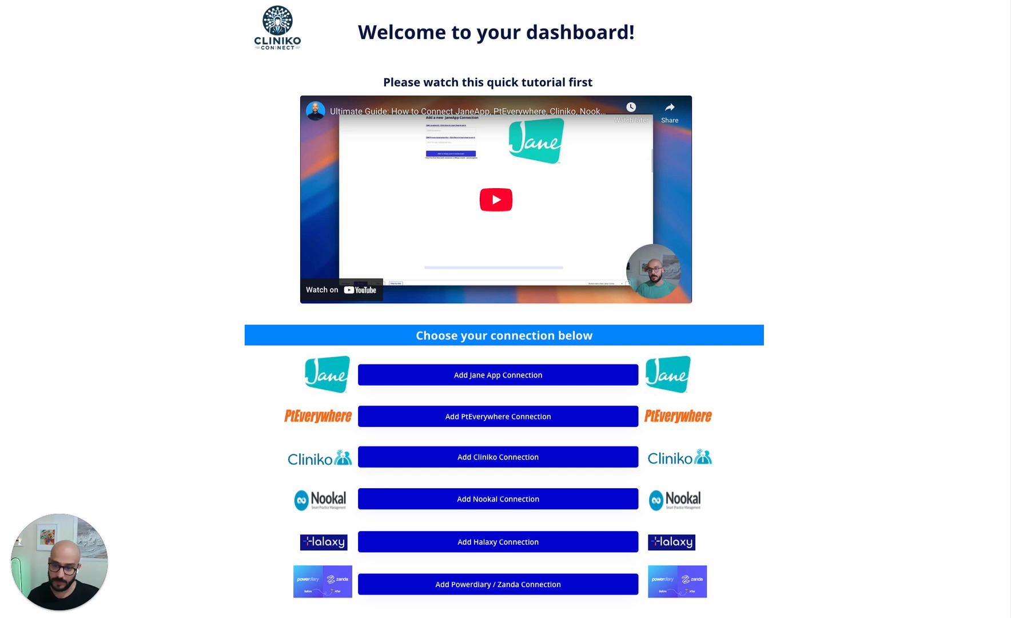
pyautogui.scroll(-2, 223, 158)
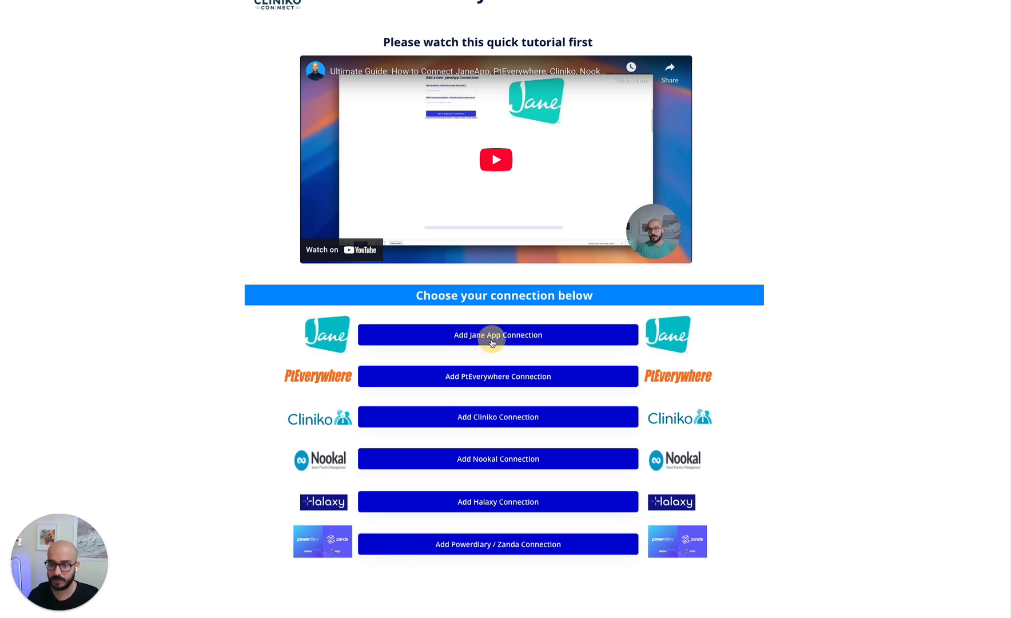
pyautogui.click(478, 343)
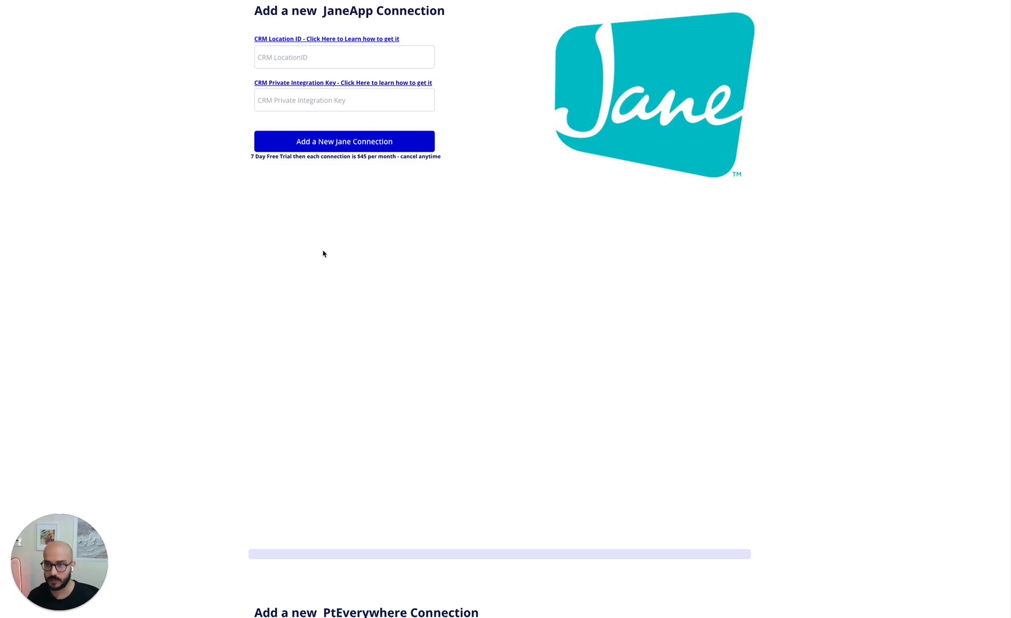
pyautogui.scroll(2, 366, 318)
pyautogui.scroll(2, 458, 355)
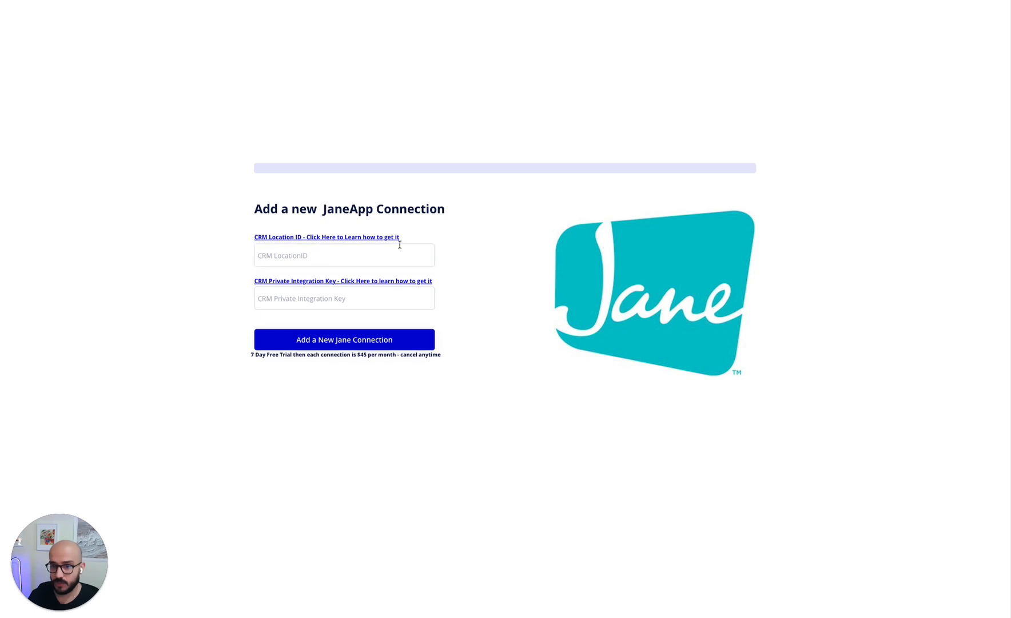
pyautogui.scroll(10, 433, 251)
pyautogui.scroll(-2, 434, 253)
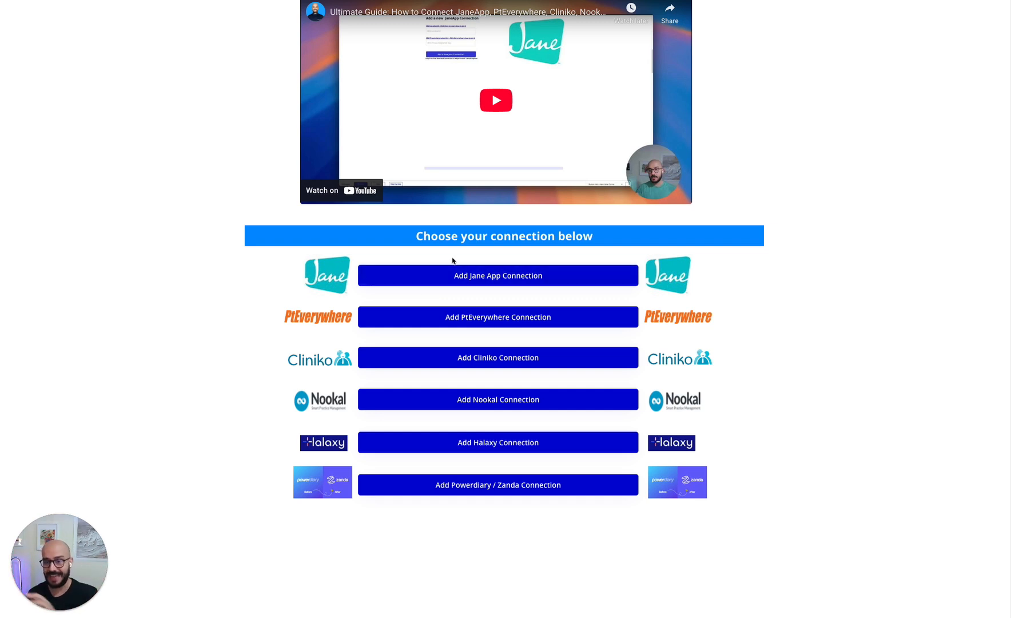
# - Find and select the Upcoming_appt_reminder_start_time field in the Additional Info custom fields, then go back to Automation
pyautogui.click(474, 278)
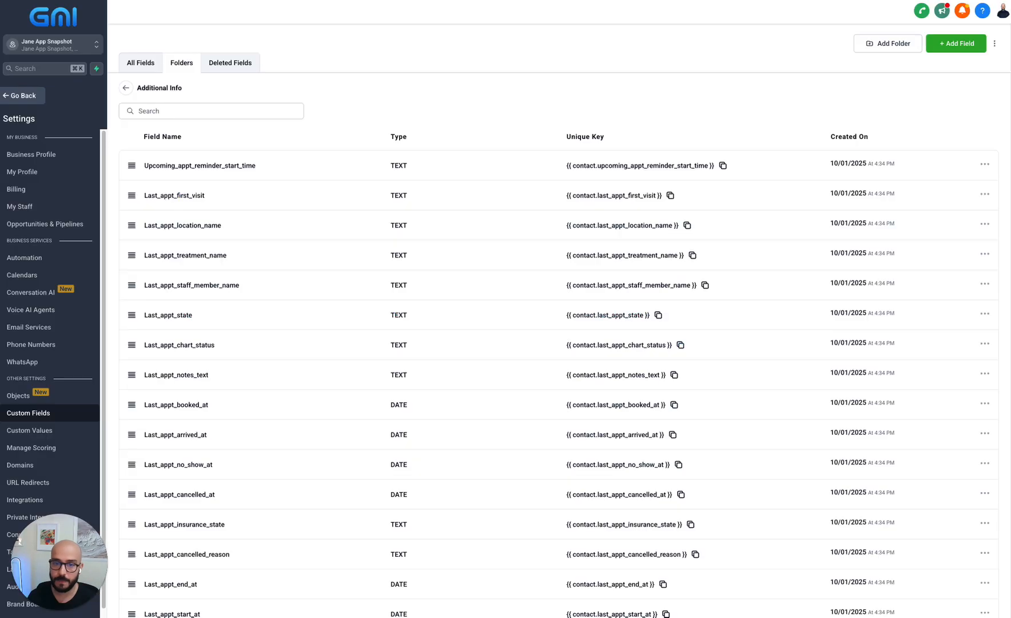
pyautogui.scroll(-10, 221, 294)
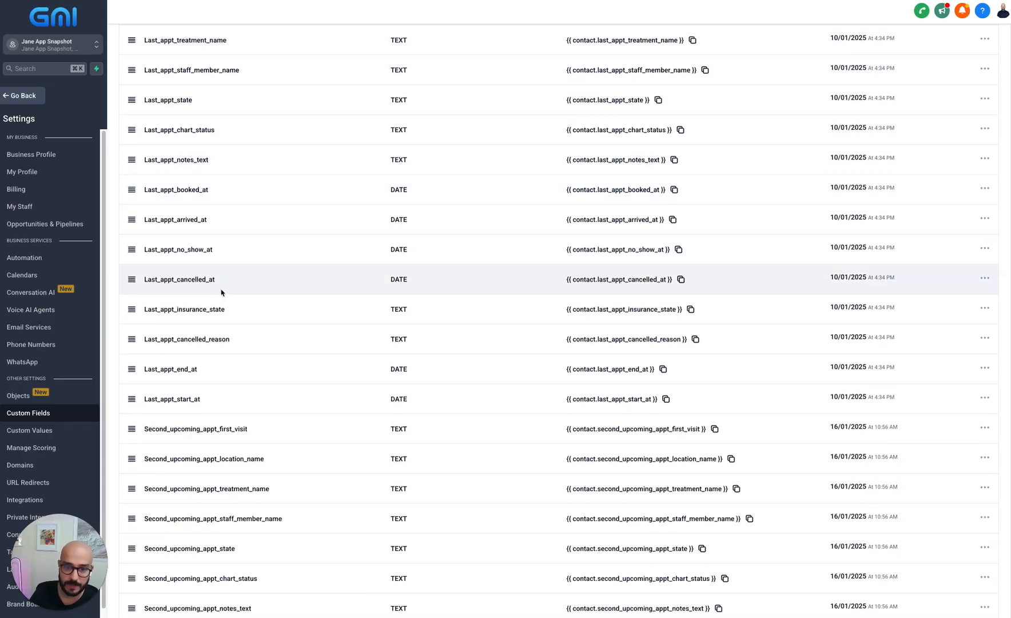
pyautogui.scroll(-12, 221, 330)
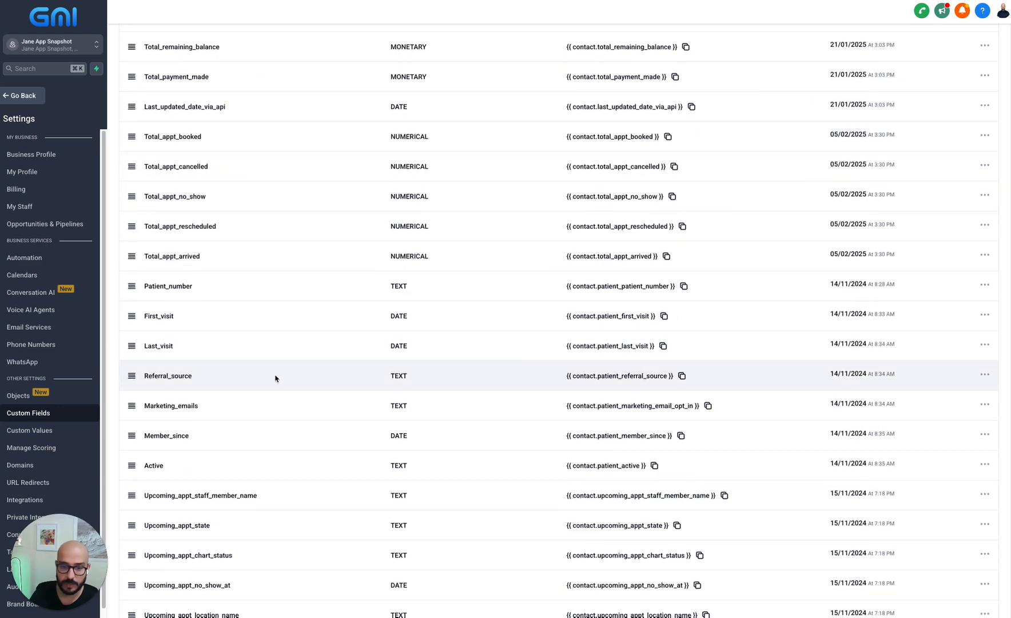
pyautogui.scroll(-4, 274, 382)
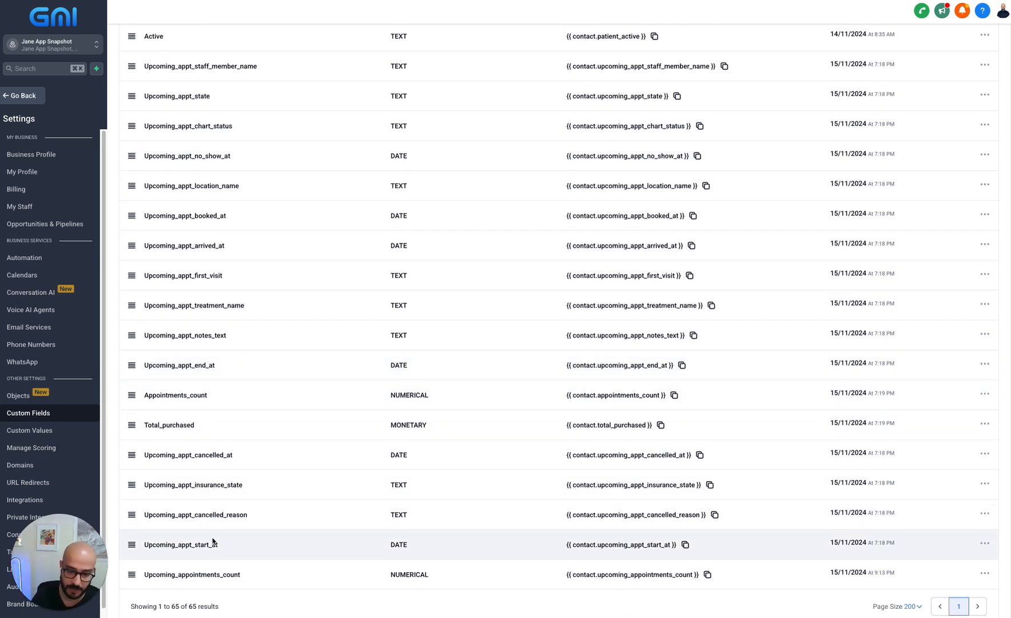
pyautogui.scroll(20, 236, 569)
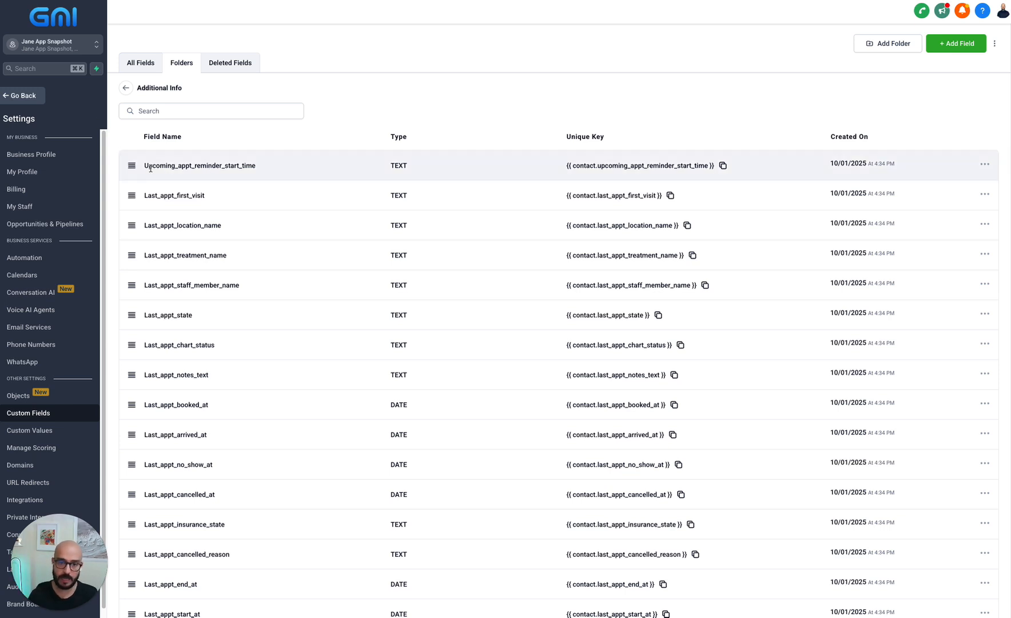
pyautogui.scroll(-2, 206, 414)
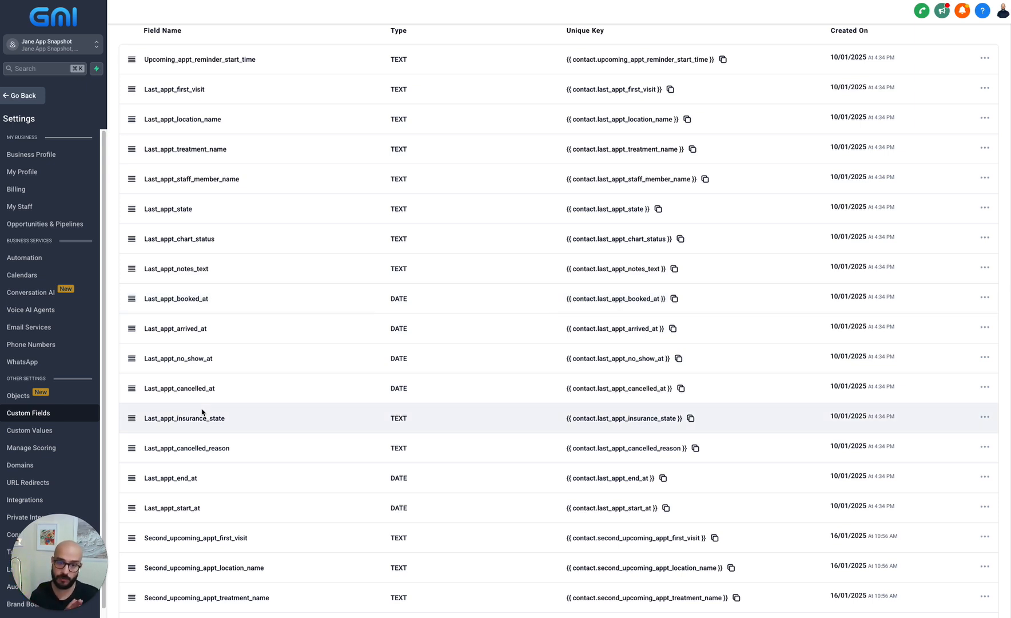
pyautogui.scroll(2, 201, 411)
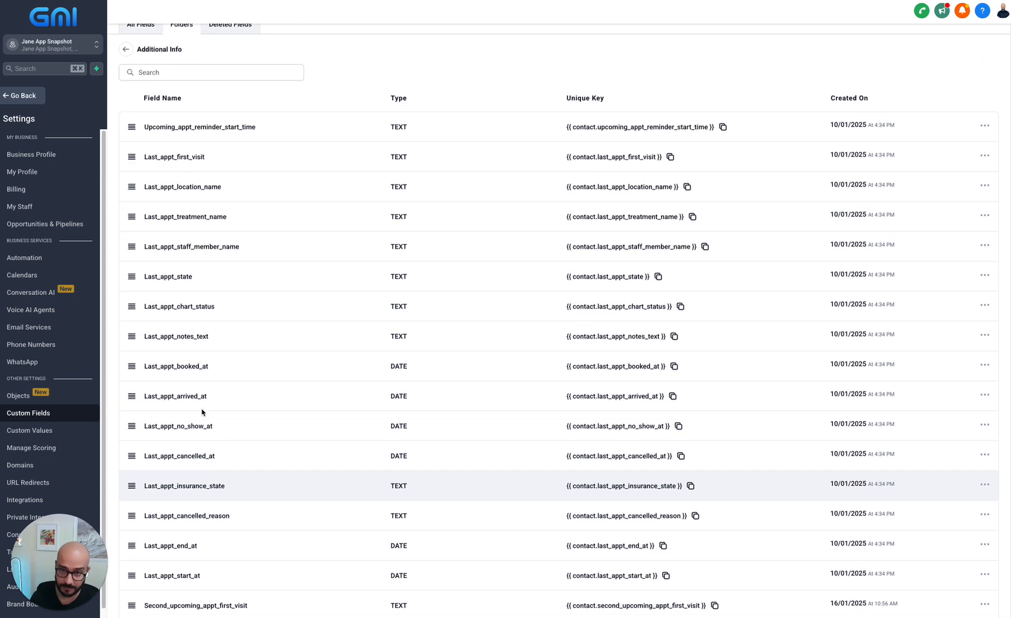
pyautogui.moveTo(257, 172); pyautogui.dragTo(144, 168)
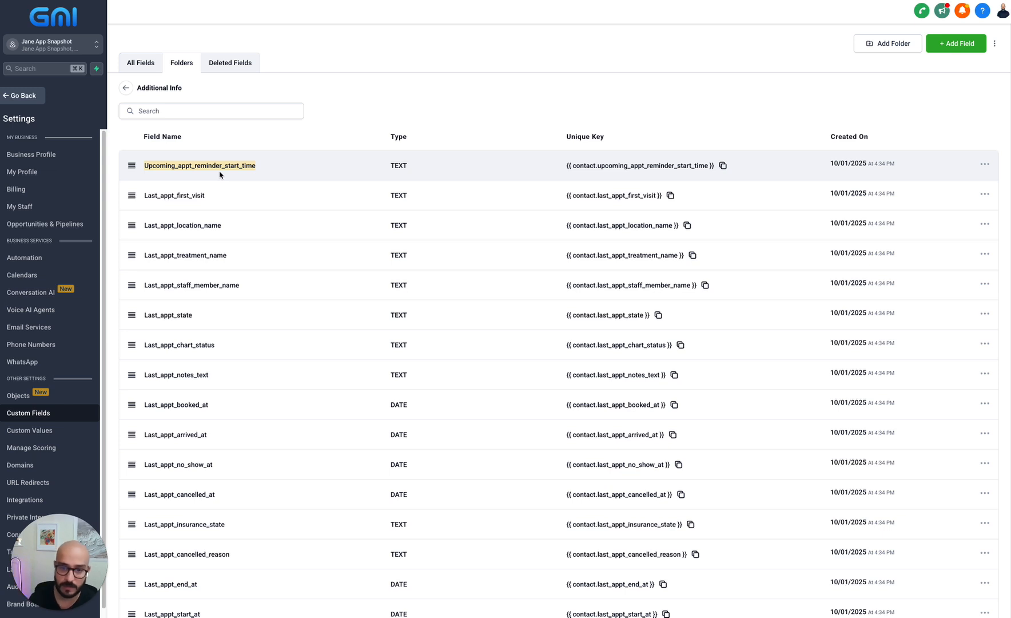
pyautogui.moveTo(51, 523); pyautogui.dragTo(537, 51)
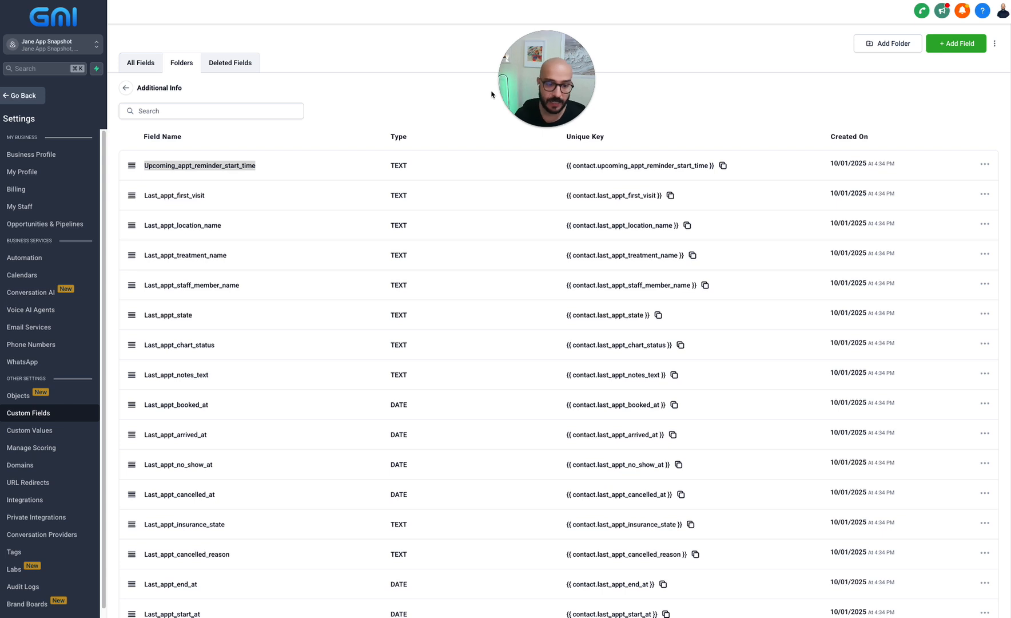
pyautogui.click(23, 95)
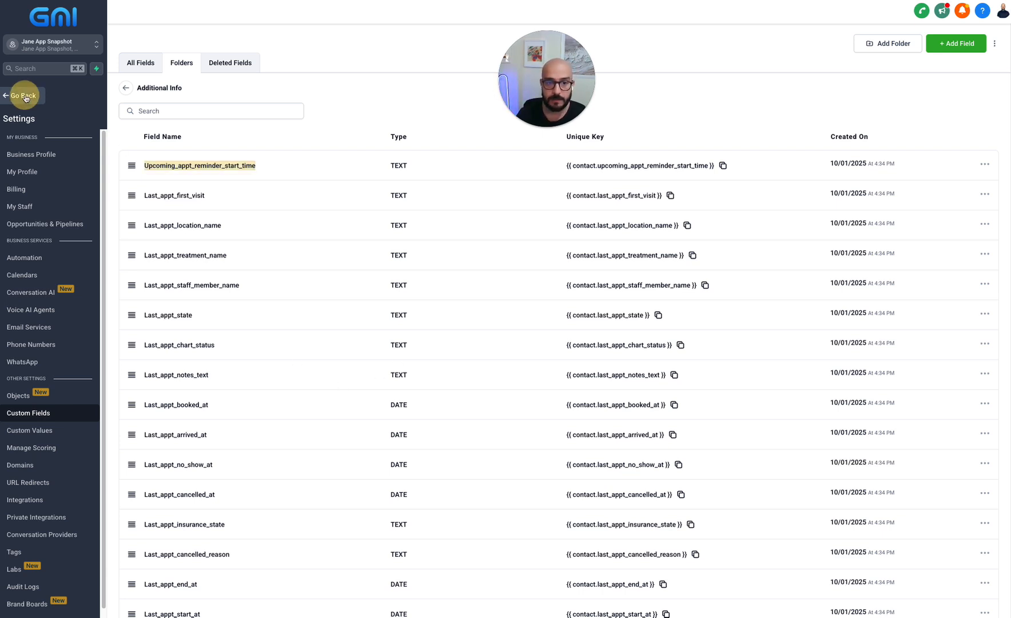
# - Create a new workflow from scratch with a Contact Changed trigger
pyautogui.click(58, 253)
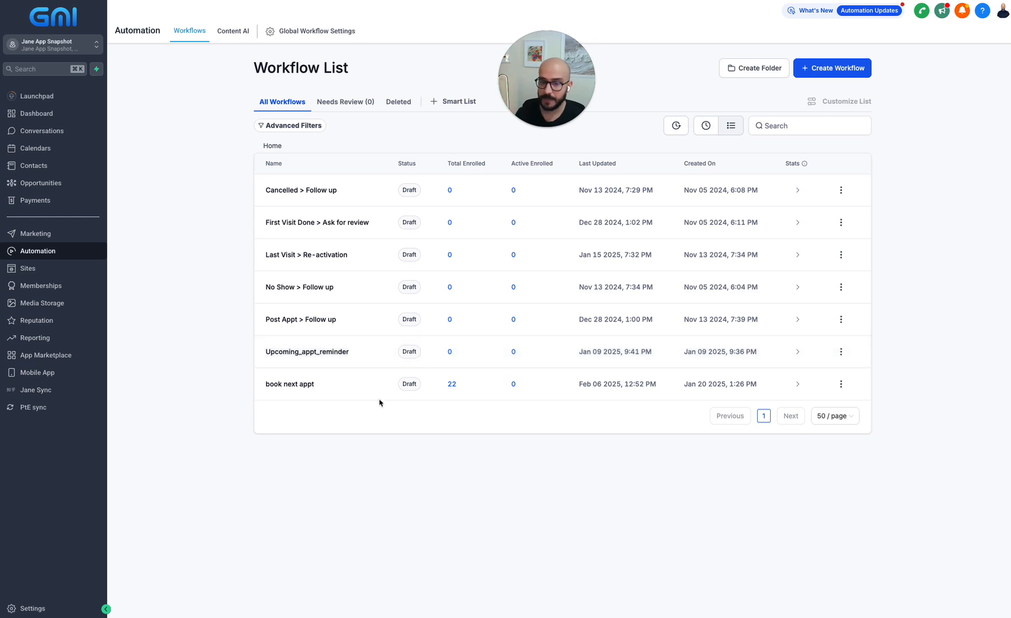
pyautogui.click(821, 76)
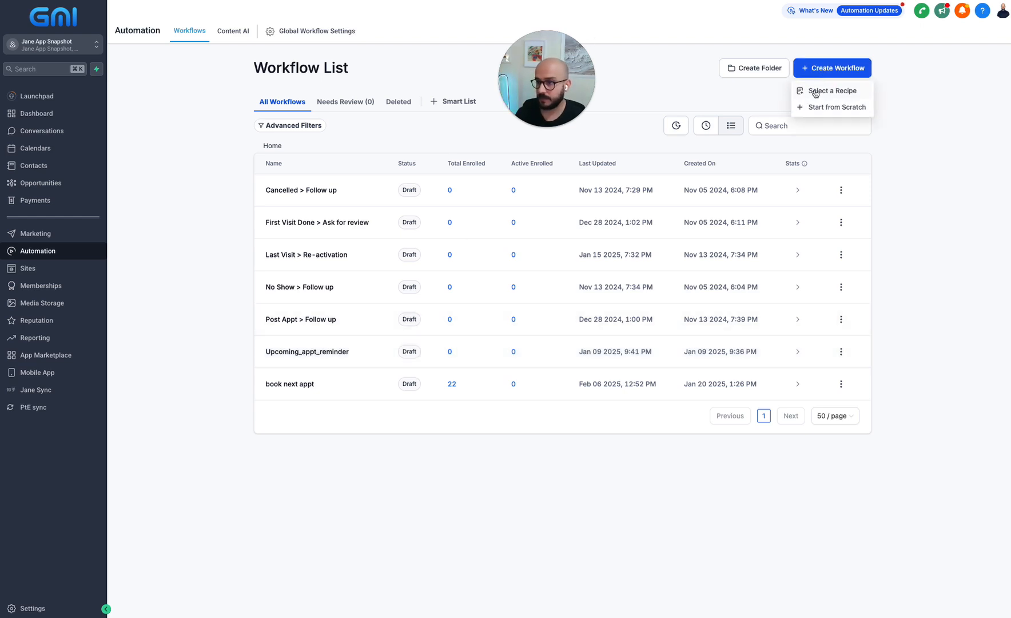
pyautogui.click(830, 109)
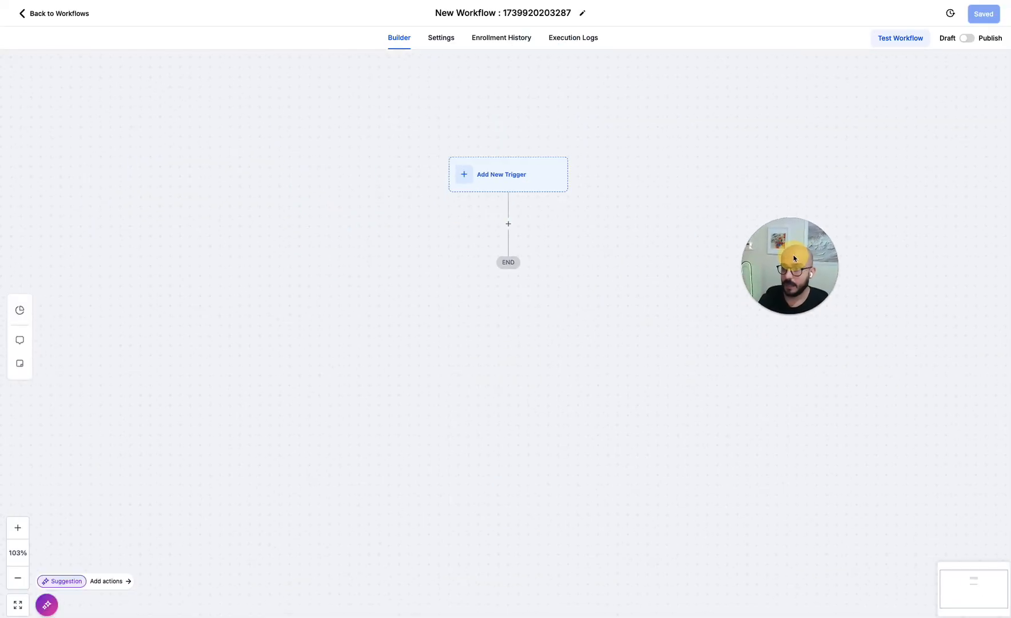
pyautogui.click(498, 167)
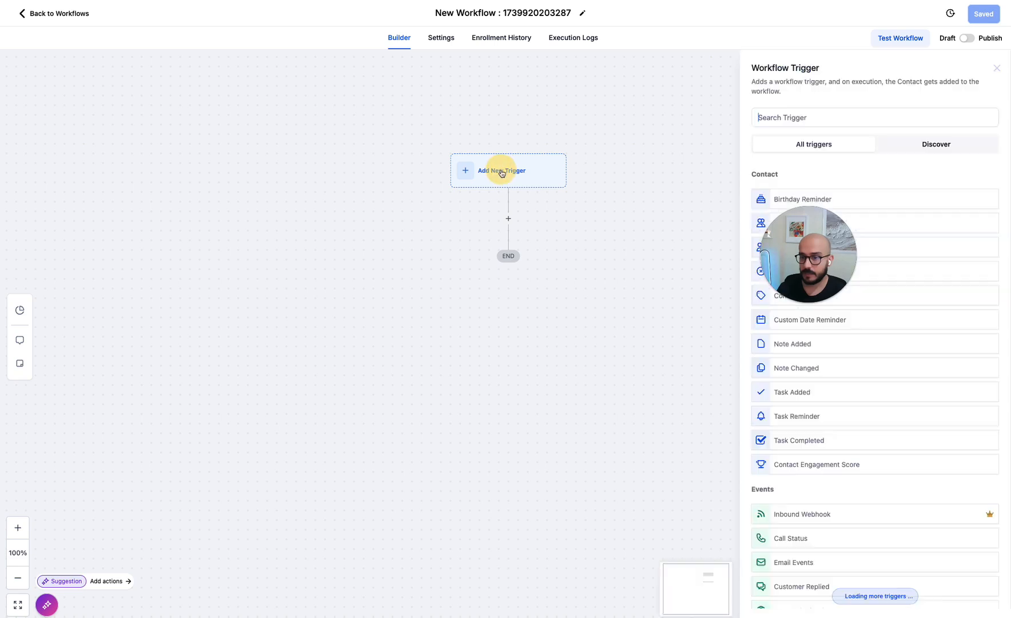
pyautogui.click(768, 117)
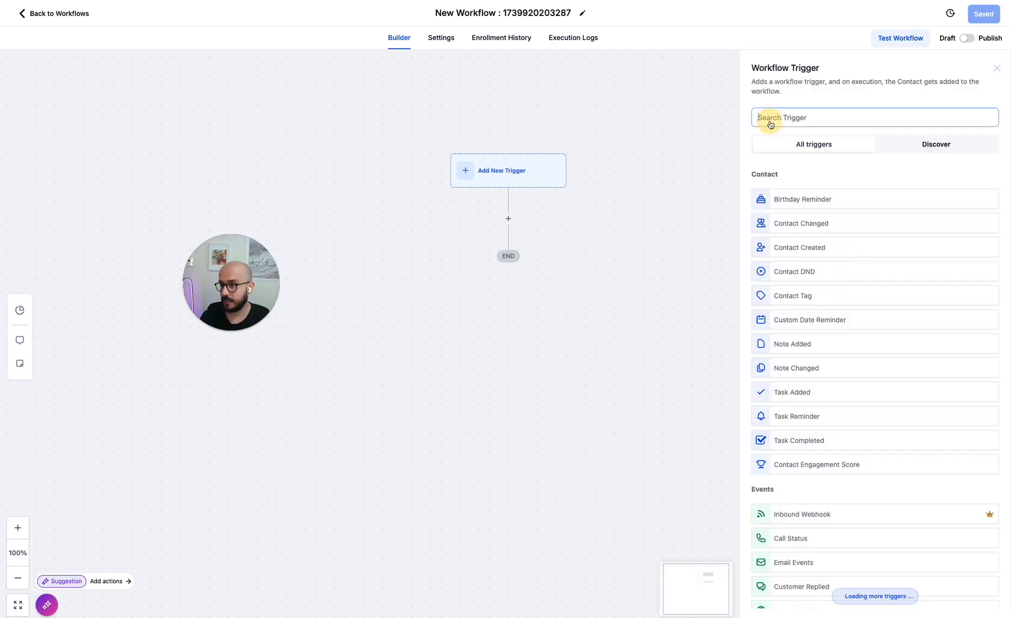
pyautogui.write('conta')
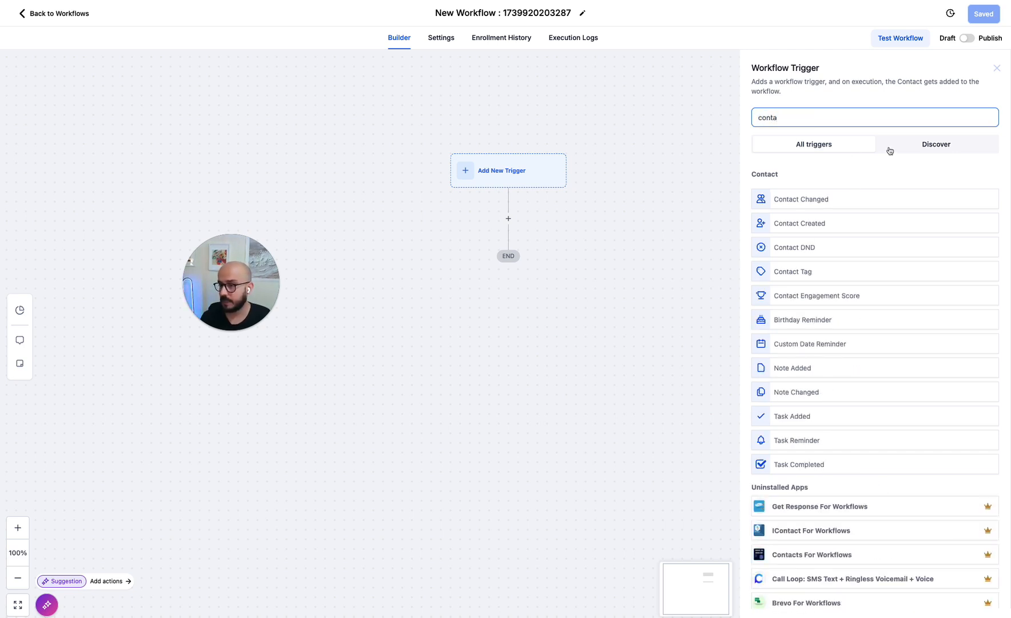
pyautogui.click(800, 200)
# - Filter the trigger on upcoming_appt_reminder_start_time 'Has changed' and save it
pyautogui.click(613, 221)
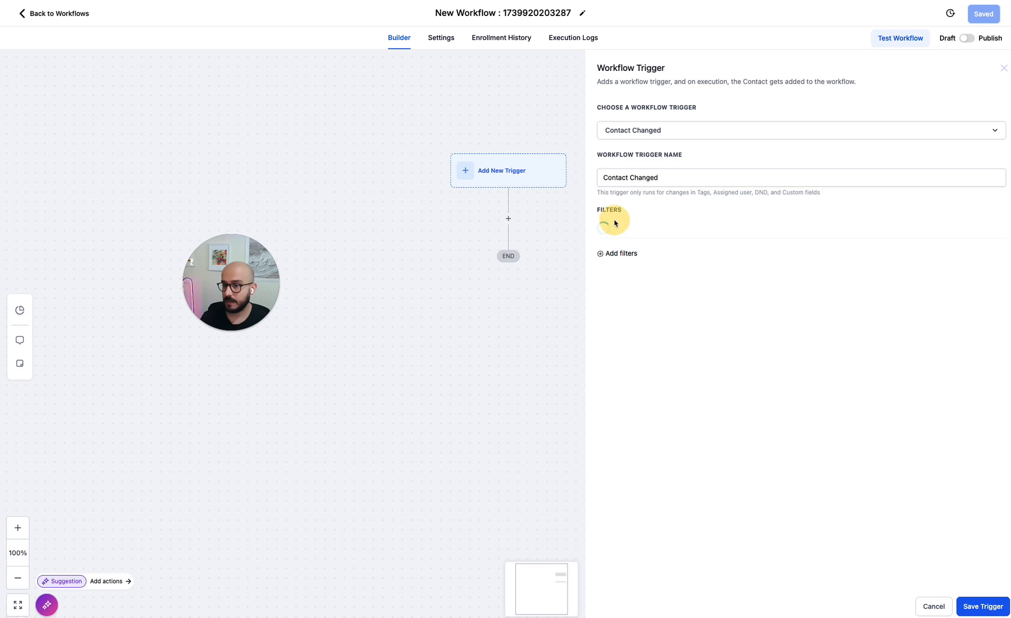
pyautogui.click(646, 232)
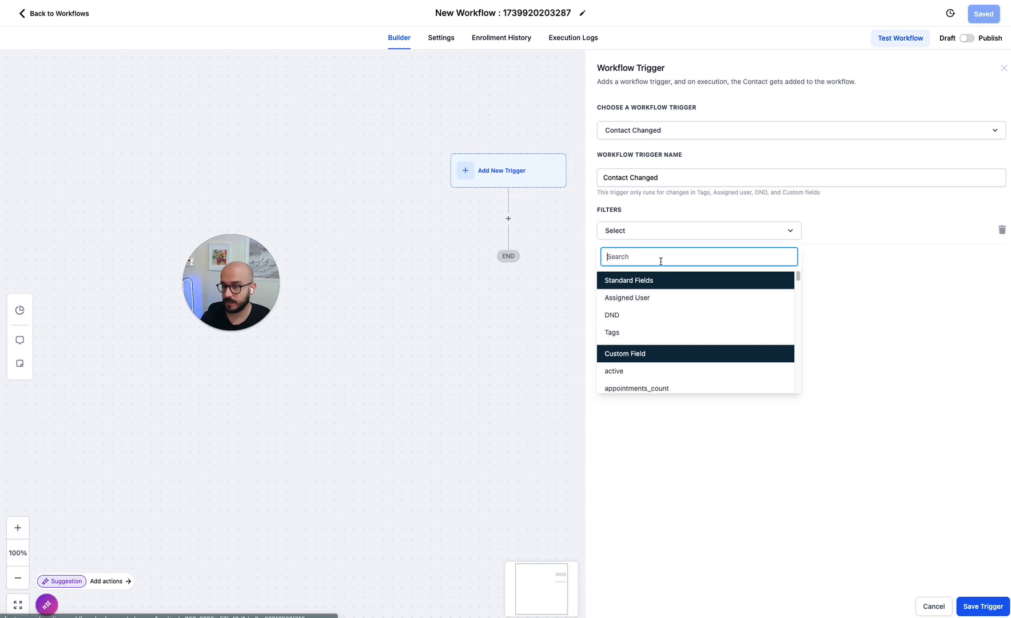
pyautogui.write('upco')
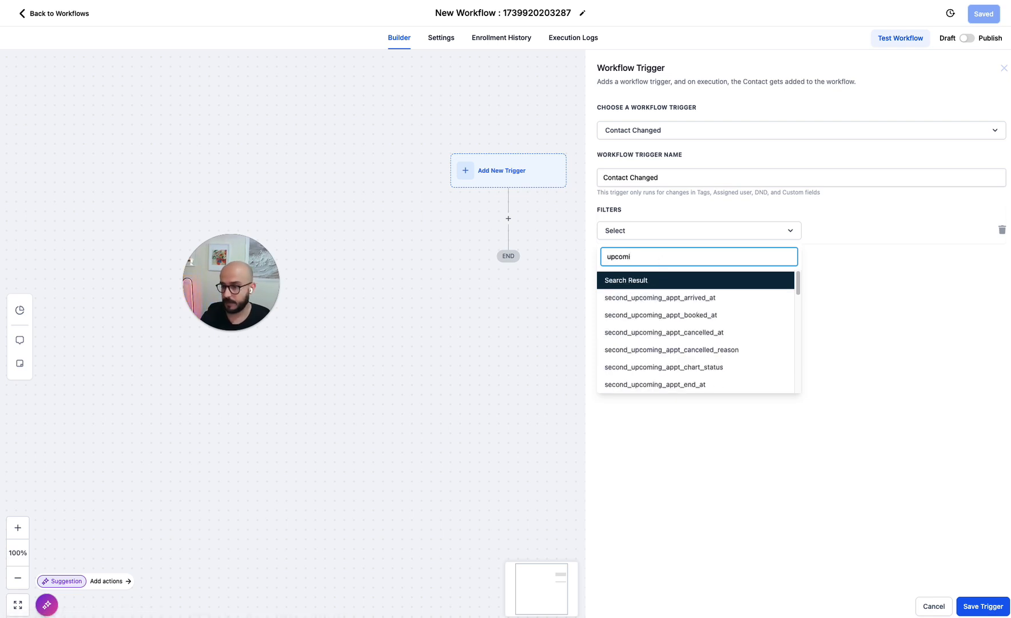
pyautogui.write('mi')
pyautogui.scroll(-5, 663, 309)
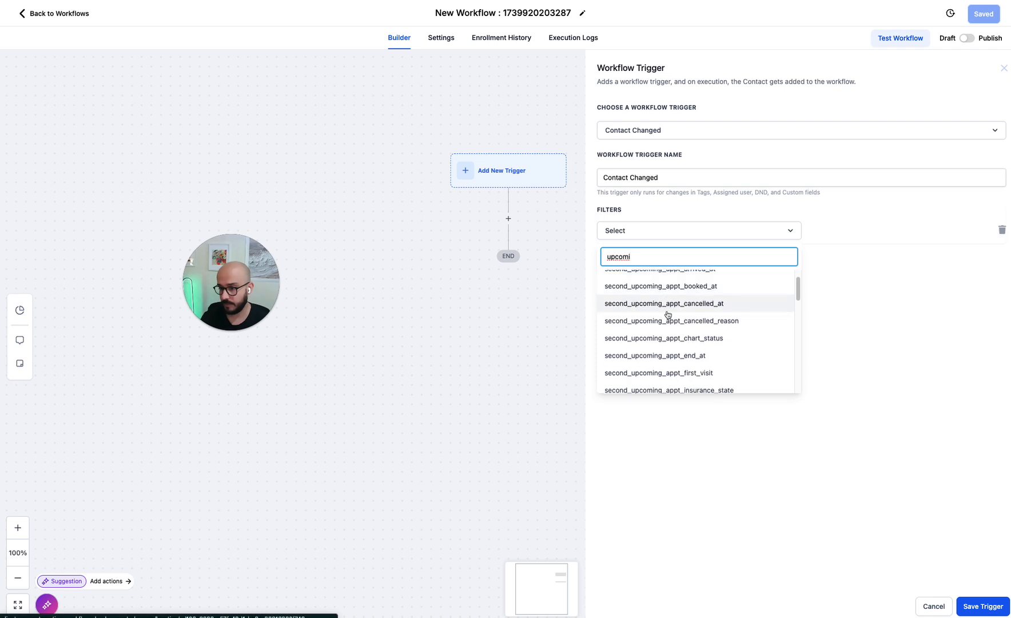
pyautogui.scroll(-8, 668, 314)
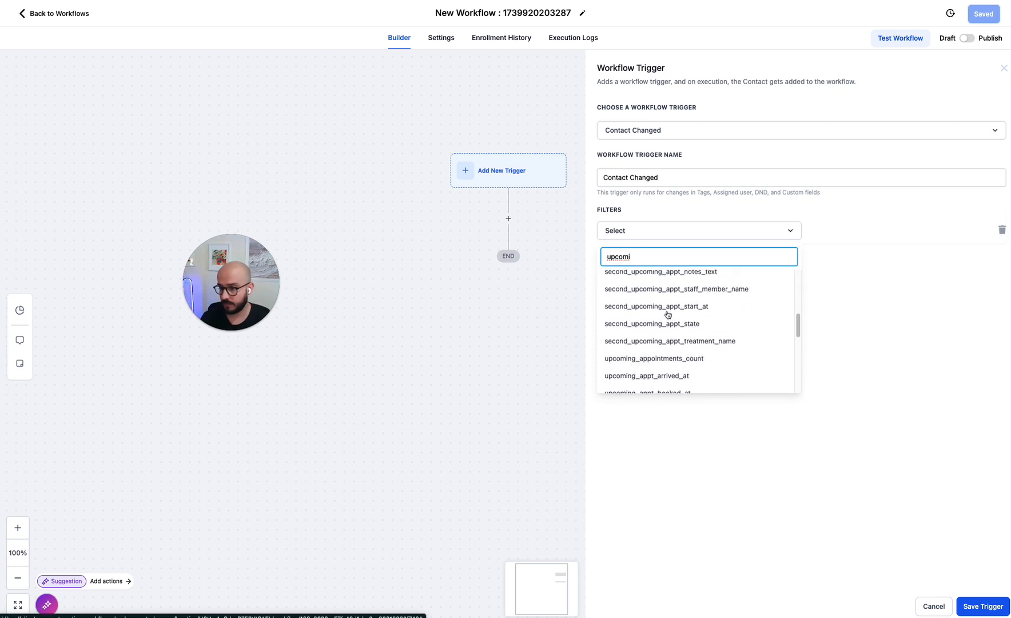
pyautogui.scroll(-5, 667, 314)
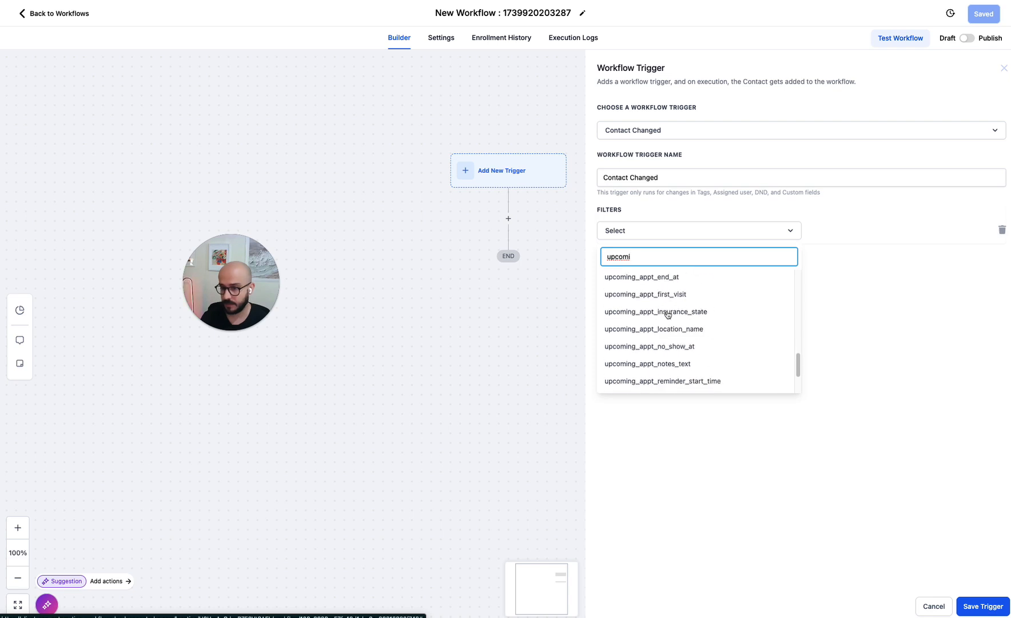
pyautogui.click(698, 356)
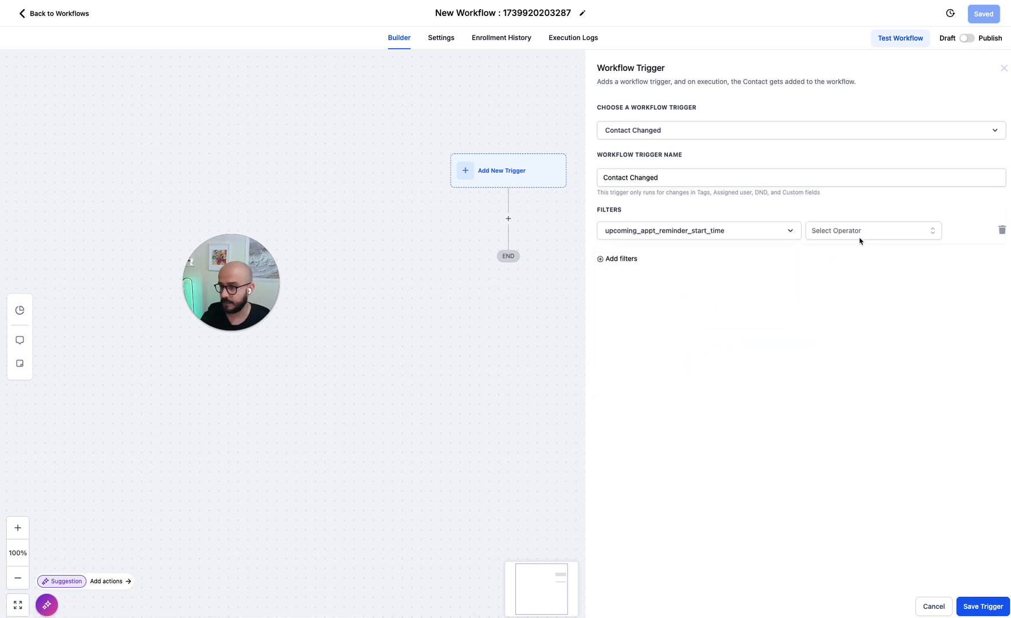
pyautogui.click(860, 235)
pyautogui.click(839, 254)
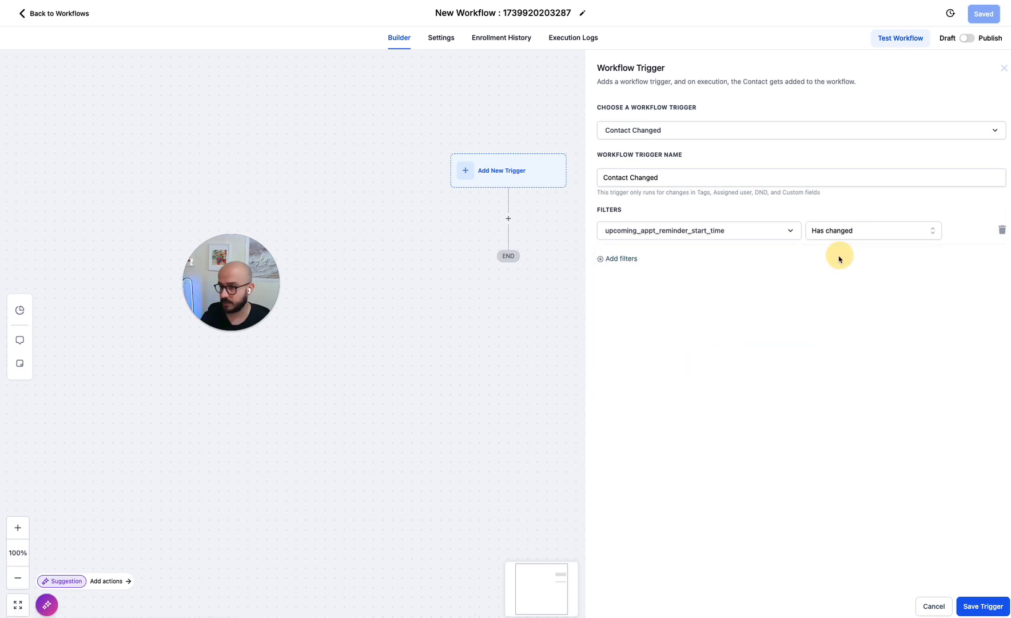
pyautogui.click(973, 604)
pyautogui.moveTo(241, 271); pyautogui.dragTo(190, 187)
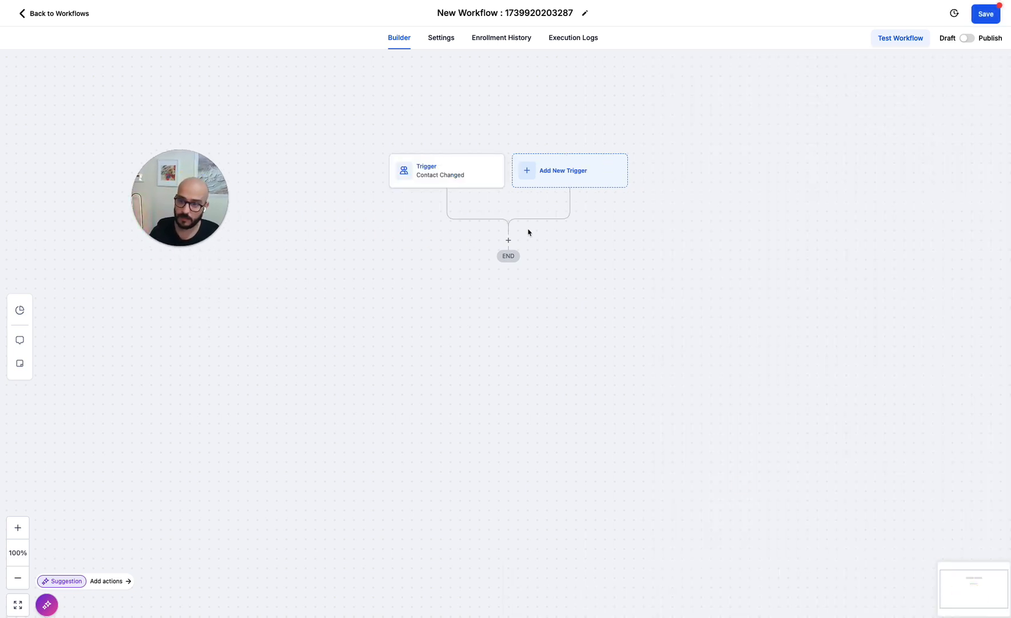
# - Add a Set Event Start Date action after the trigger, using the Custom Field type
pyautogui.click(508, 242)
pyautogui.click(509, 240)
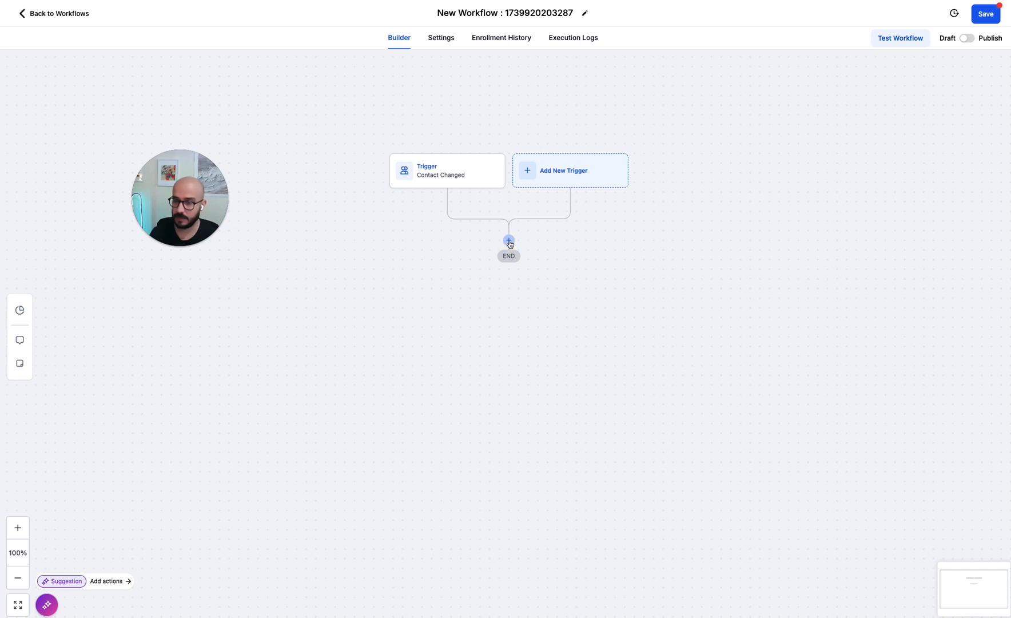
pyautogui.click(508, 245)
pyautogui.click(510, 240)
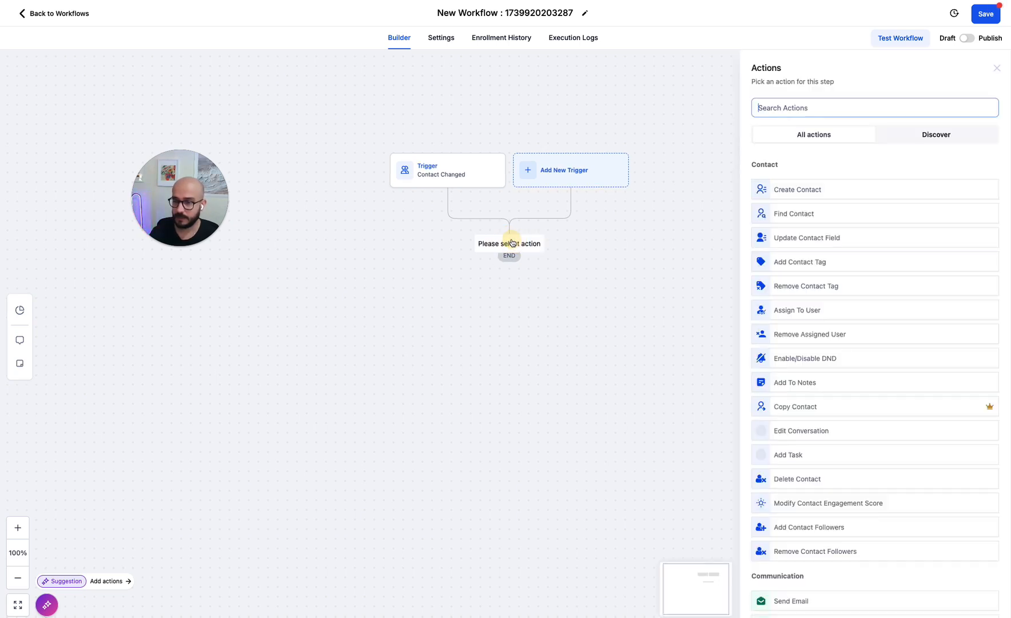
pyautogui.write('even')
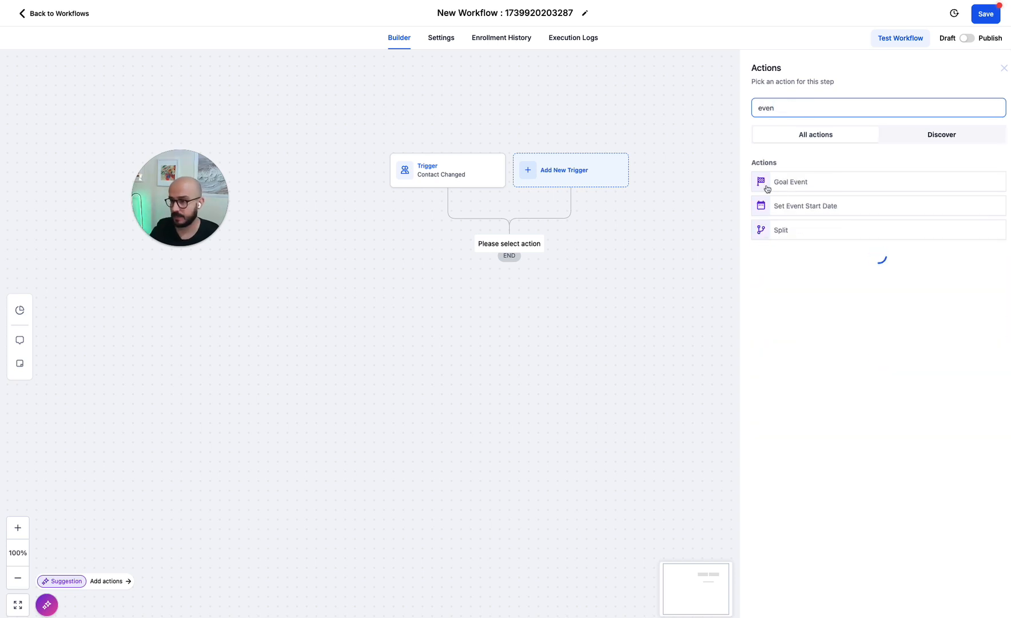
pyautogui.click(795, 209)
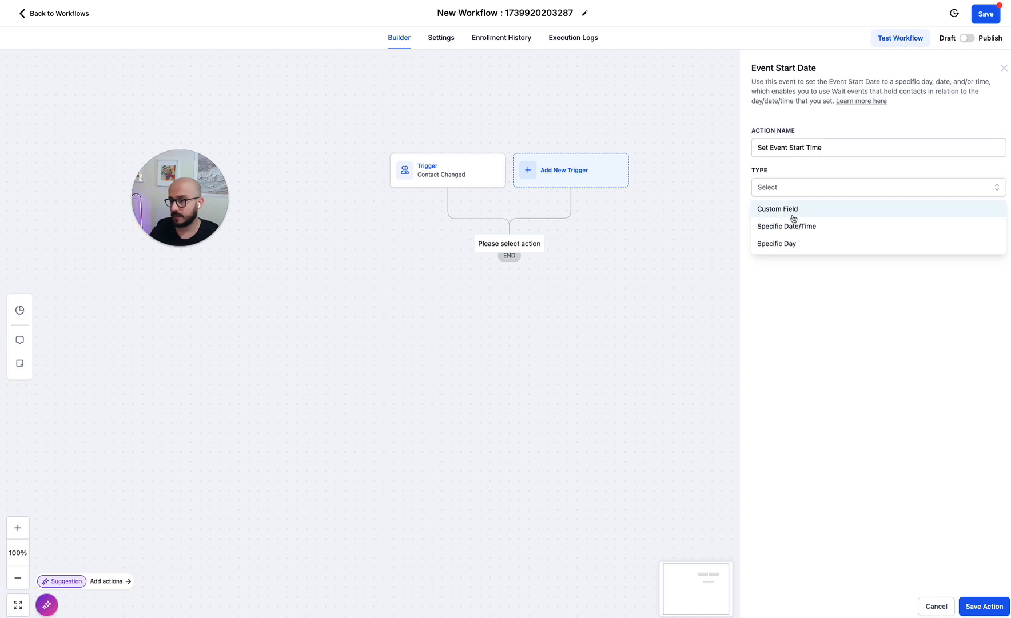
pyautogui.click(787, 209)
# - Use Contact > Custom Fields > upcoming_appt_reminder_start_time as the start date and save the action
pyautogui.click(903, 228)
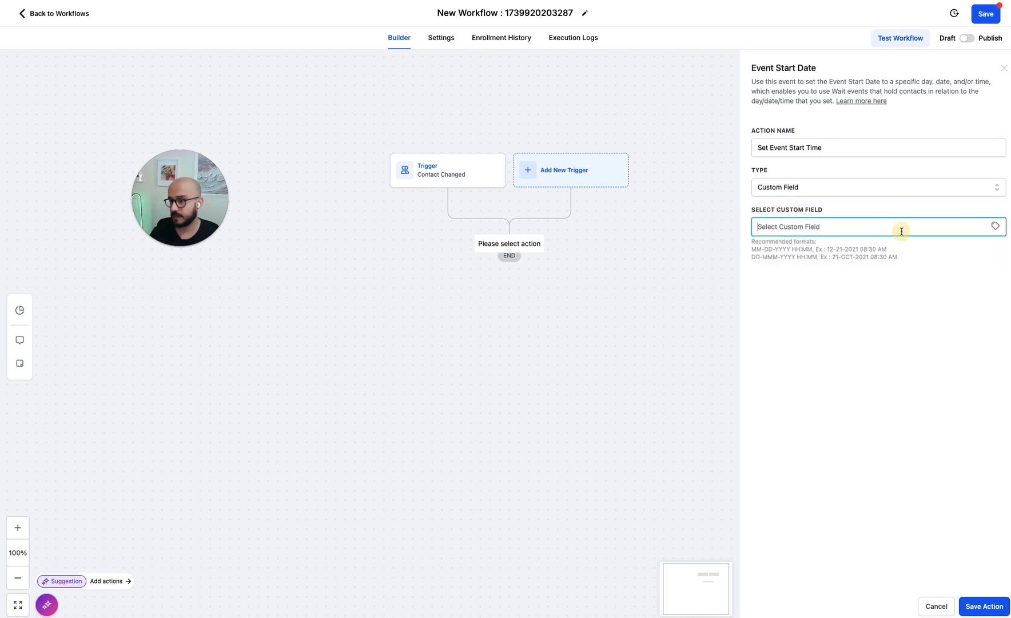
pyautogui.click(996, 225)
pyautogui.click(940, 256)
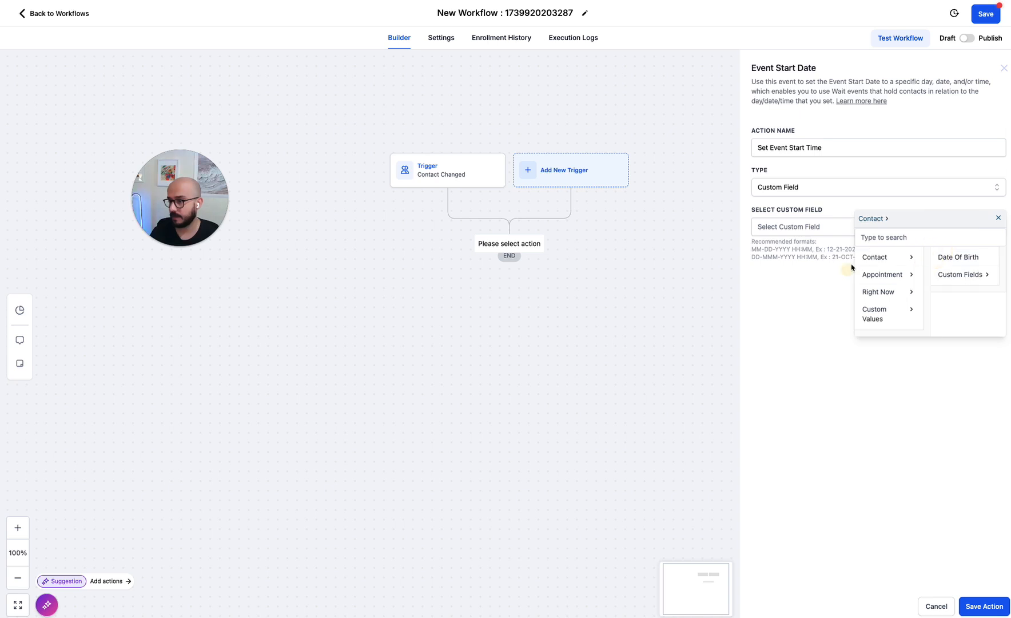
pyautogui.click(963, 273)
pyautogui.click(890, 236)
pyautogui.write('re')
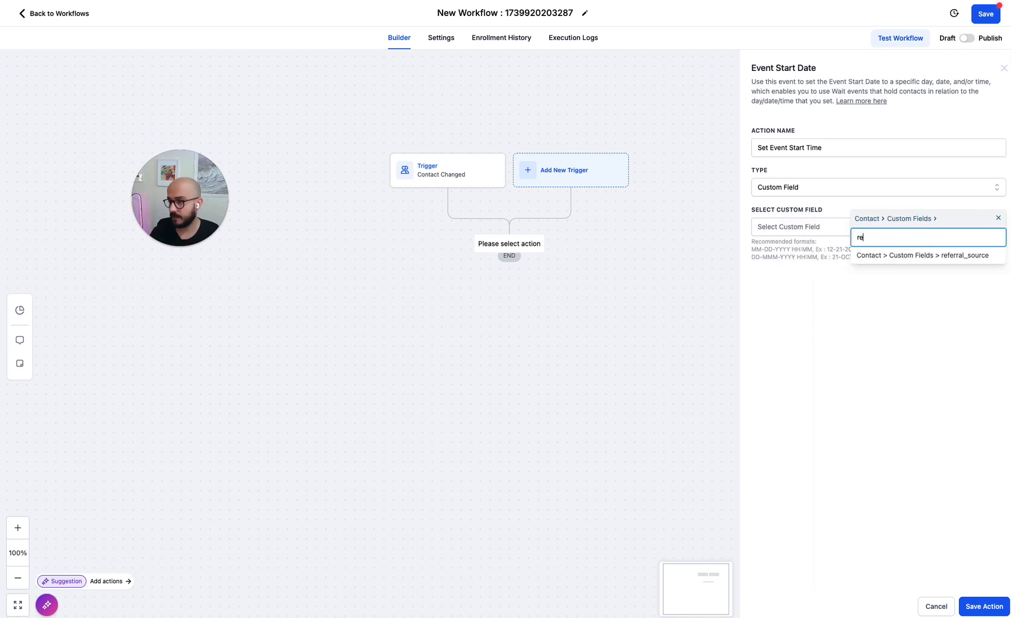
pyautogui.press('BackSpace')
pyautogui.press('BackSpace')
pyautogui.write('u')
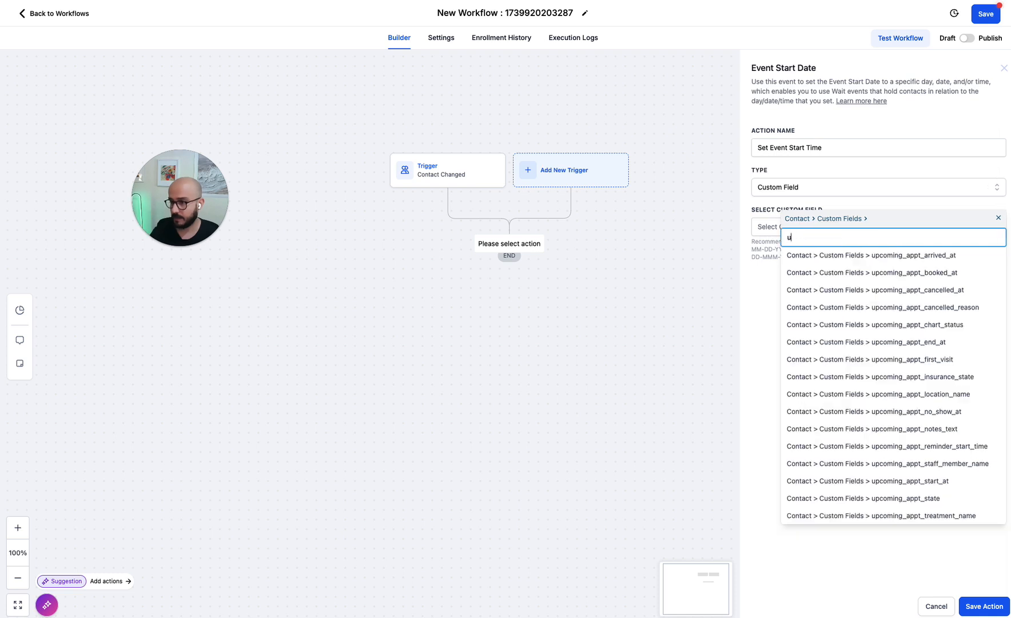
pyautogui.write('pcomin')
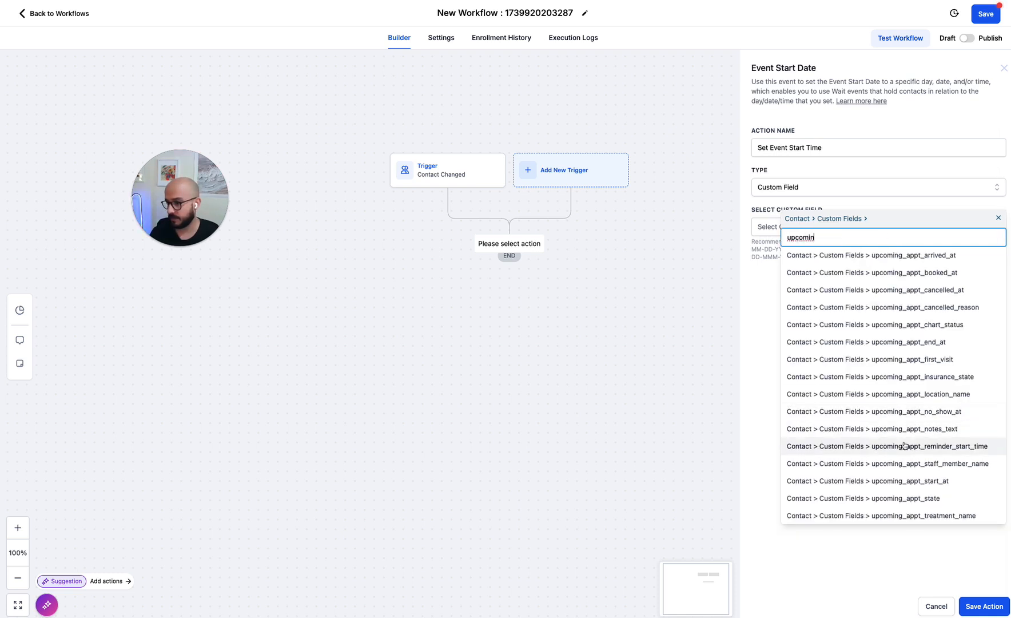
pyautogui.click(901, 447)
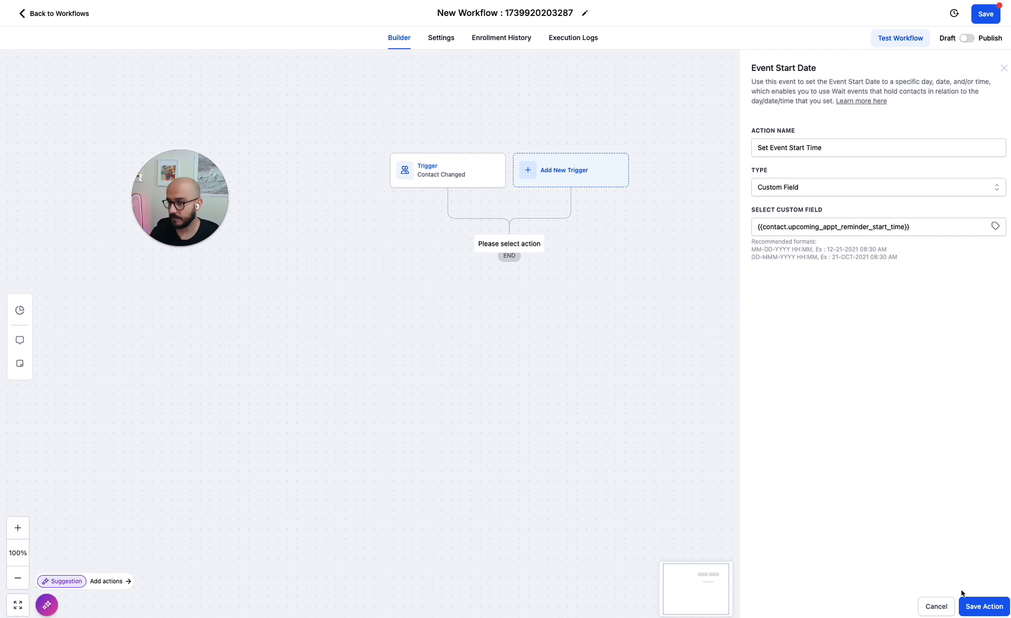
pyautogui.click(975, 604)
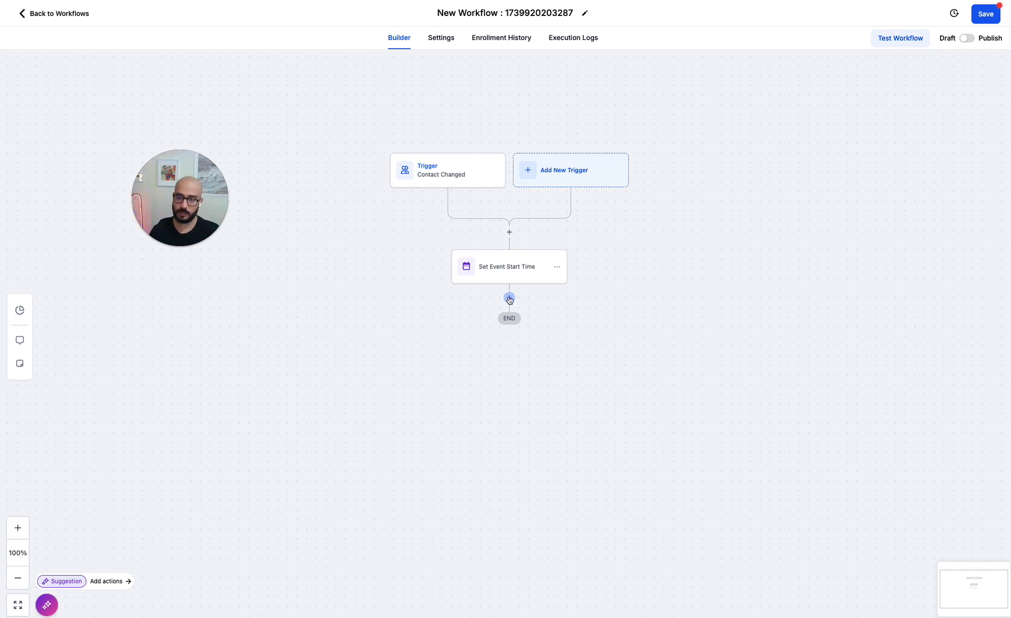
# - Add a Wait step named 'Wait 2 days prior notification' that waits for the Event / Appointment time
pyautogui.click(509, 298)
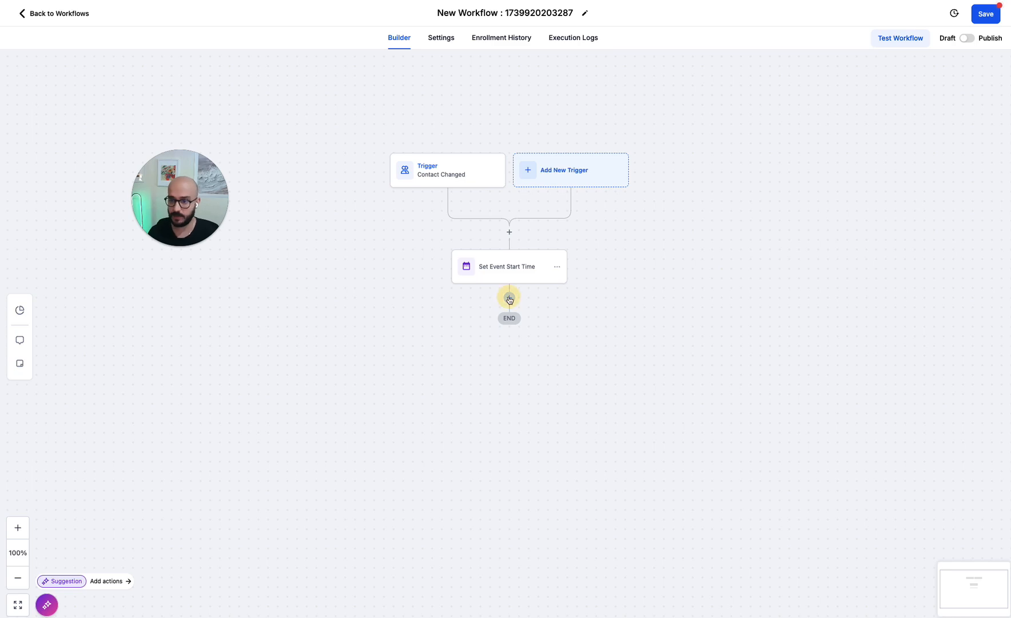
pyautogui.write('wait')
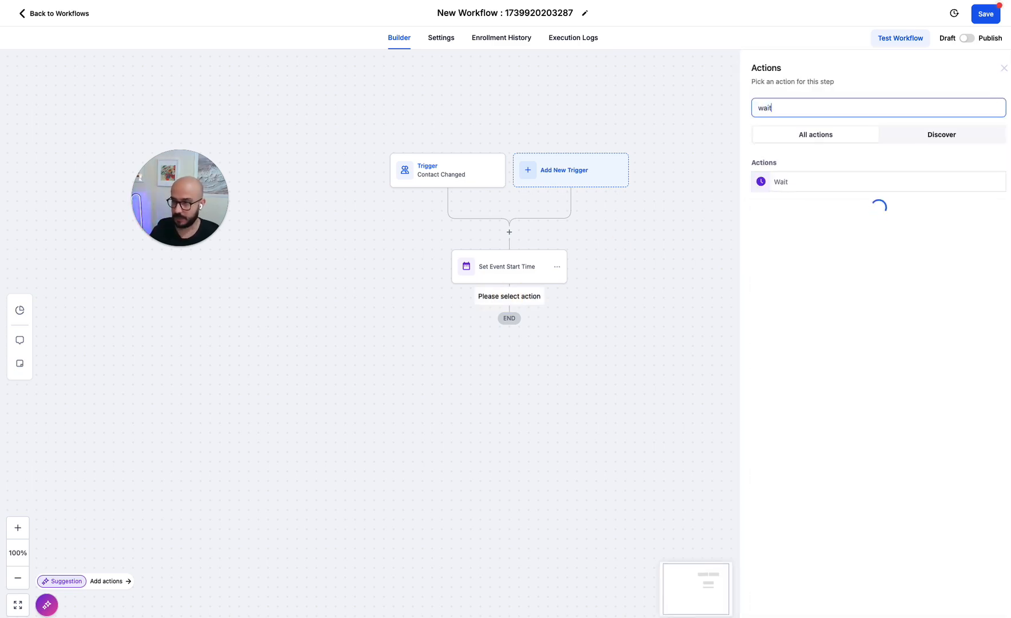
pyautogui.click(790, 180)
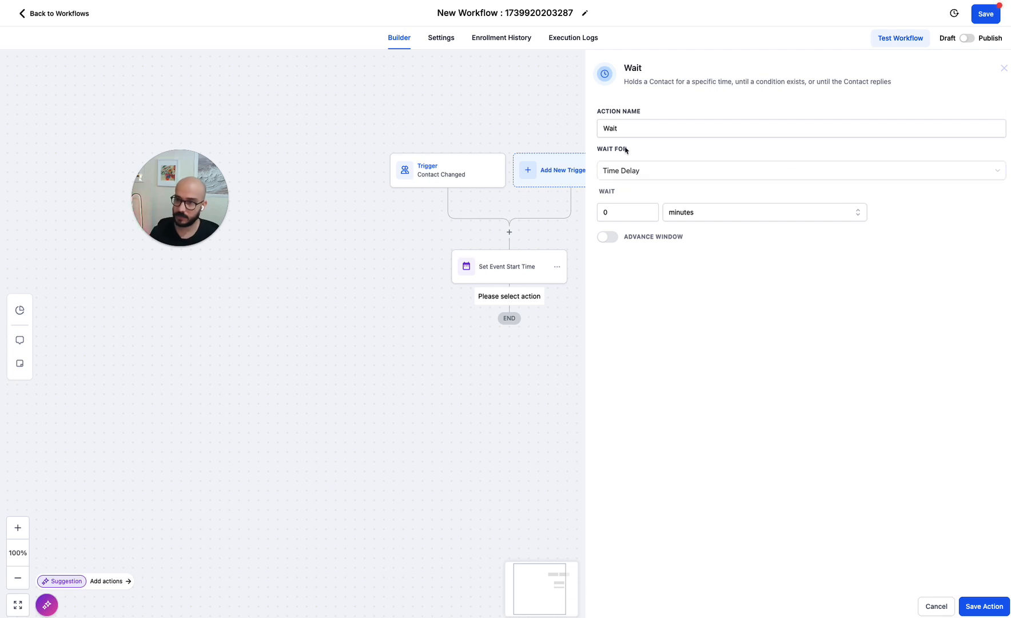
pyautogui.click(641, 133)
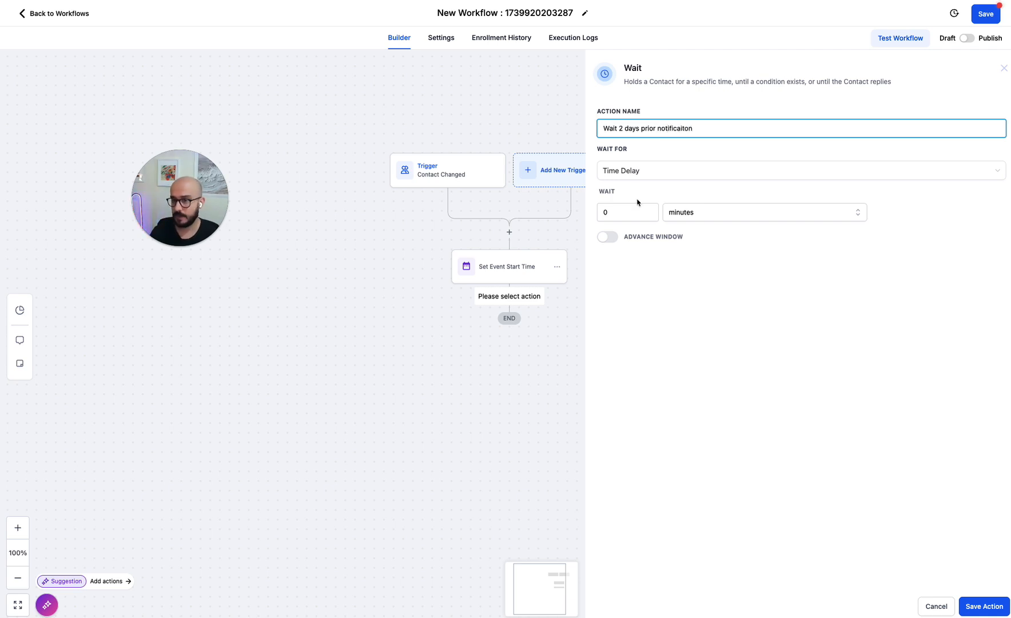
pyautogui.click(646, 173)
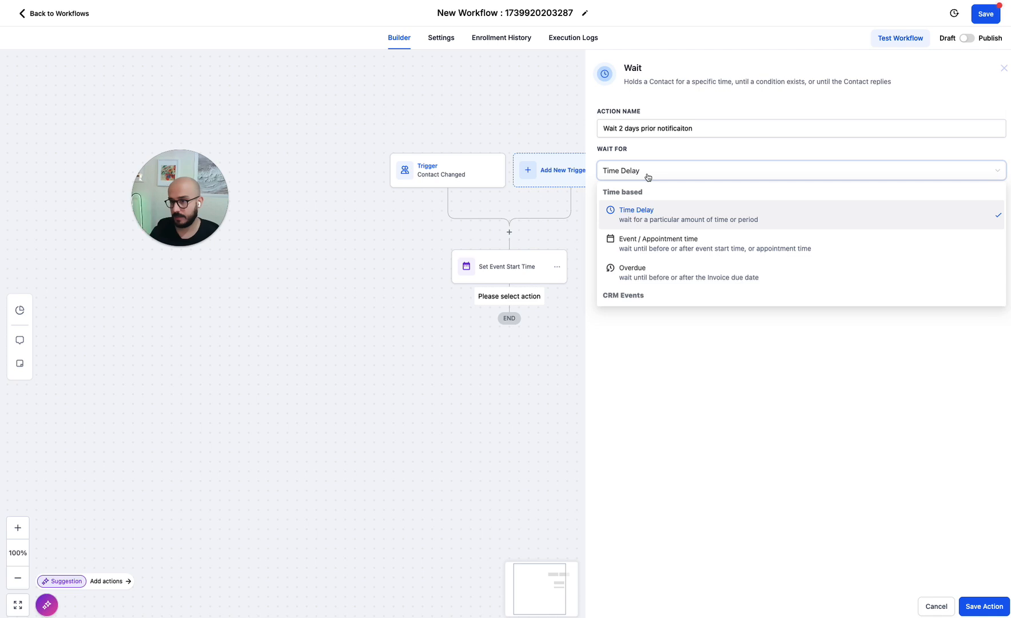
pyautogui.click(682, 245)
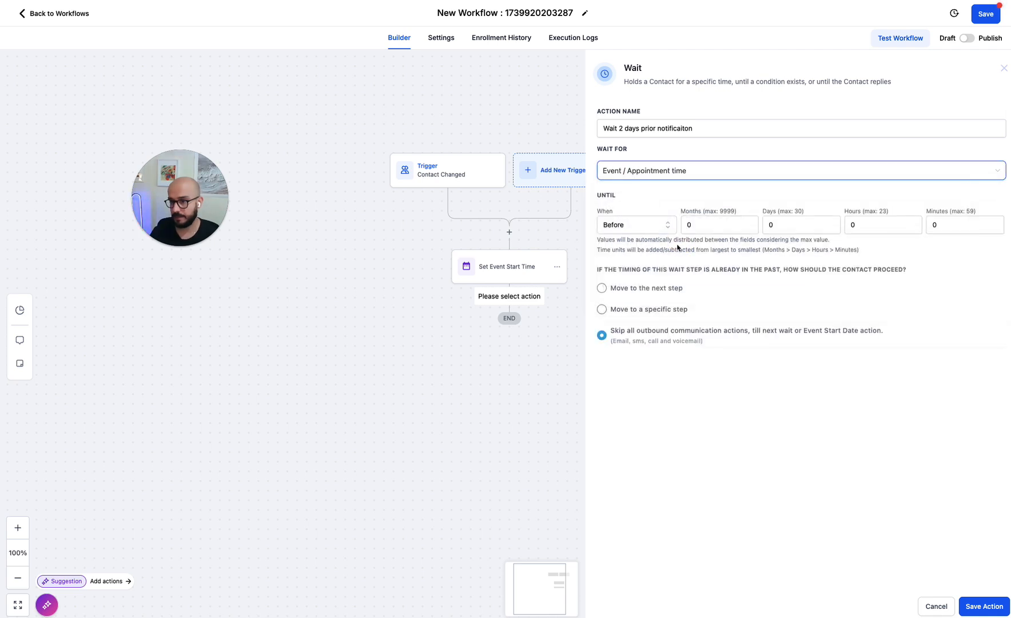
# - Set the wait to 2 days before, fix the step name's spelling, and save
pyautogui.click(771, 224)
pyautogui.press('BackSpace')
pyautogui.write('2')
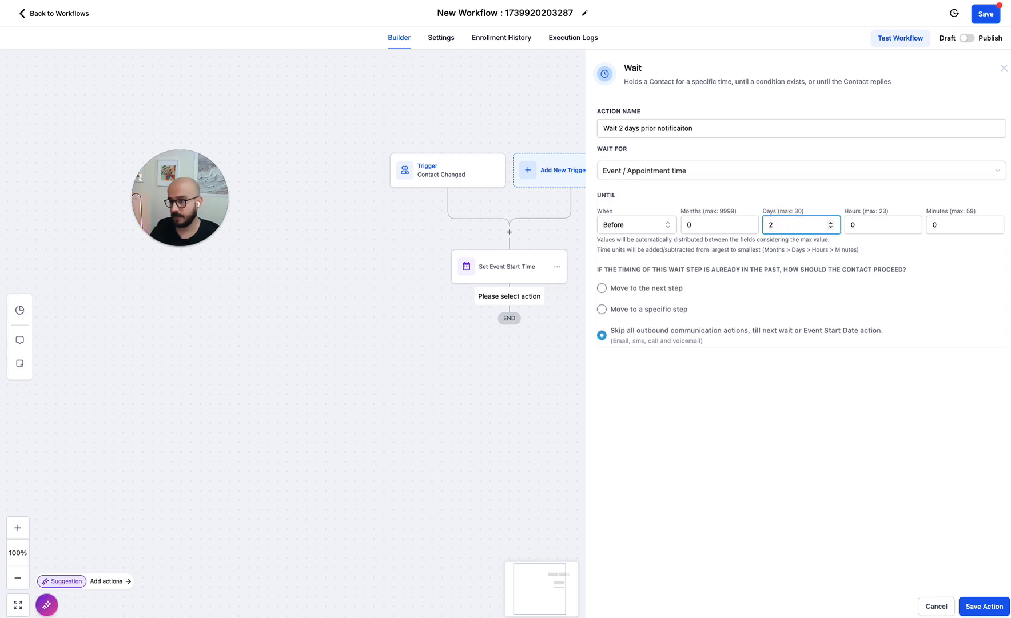
pyautogui.click(689, 127)
pyautogui.press('BackSpace')
pyautogui.press('BackSpace')
pyautogui.press('BackSpace')
pyautogui.press('BackSpace')
pyautogui.press('BackSpace')
pyautogui.press('BackSpace')
pyautogui.press('BackSpace')
pyautogui.press('BackSpace')
pyautogui.press('BackSpace')
pyautogui.press('BackSpace')
pyautogui.write('r')
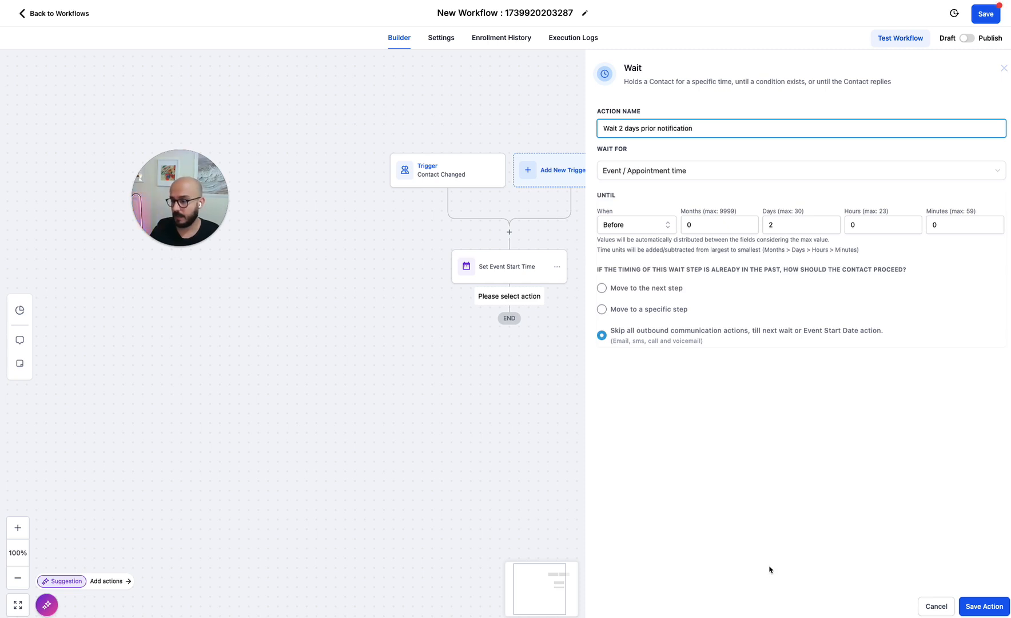
pyautogui.click(985, 606)
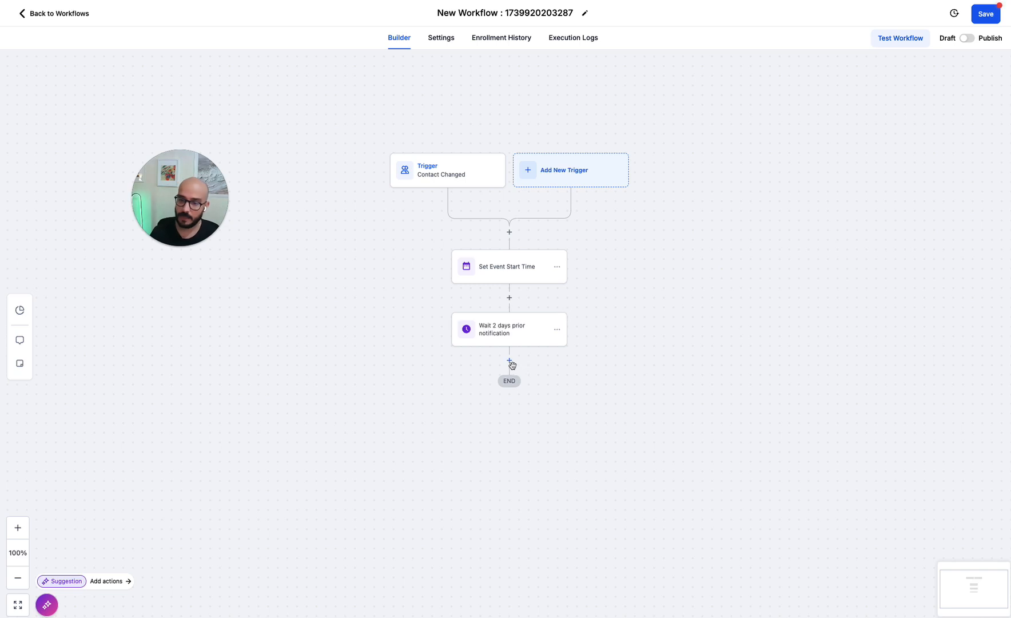
# - Add a Send SMS step with a 2-day reminder asking to reply YES, or NO to cancel
pyautogui.click(509, 361)
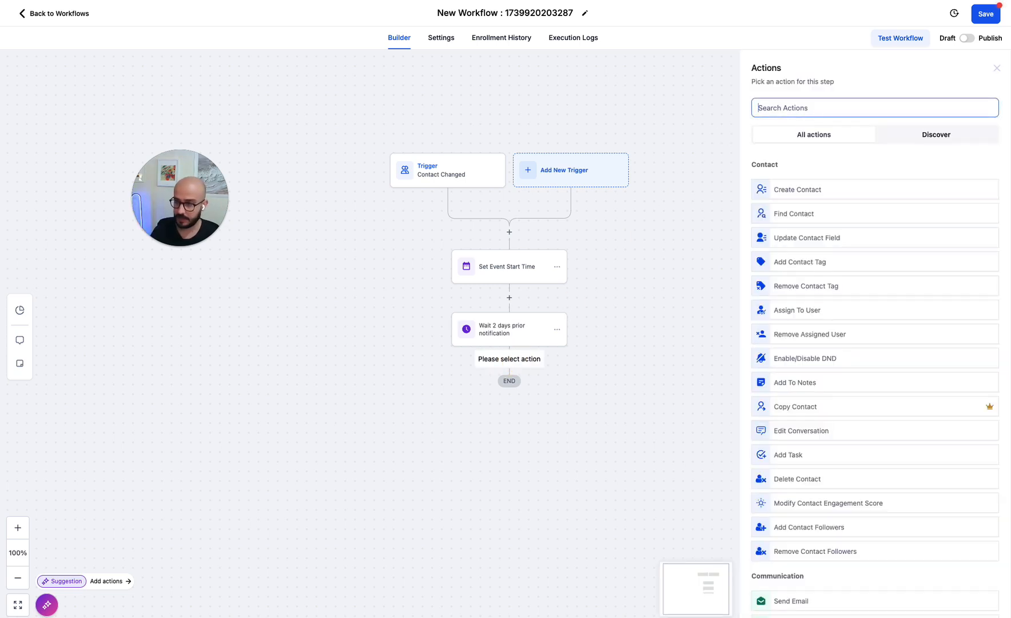
pyautogui.write('sms')
pyautogui.click(784, 180)
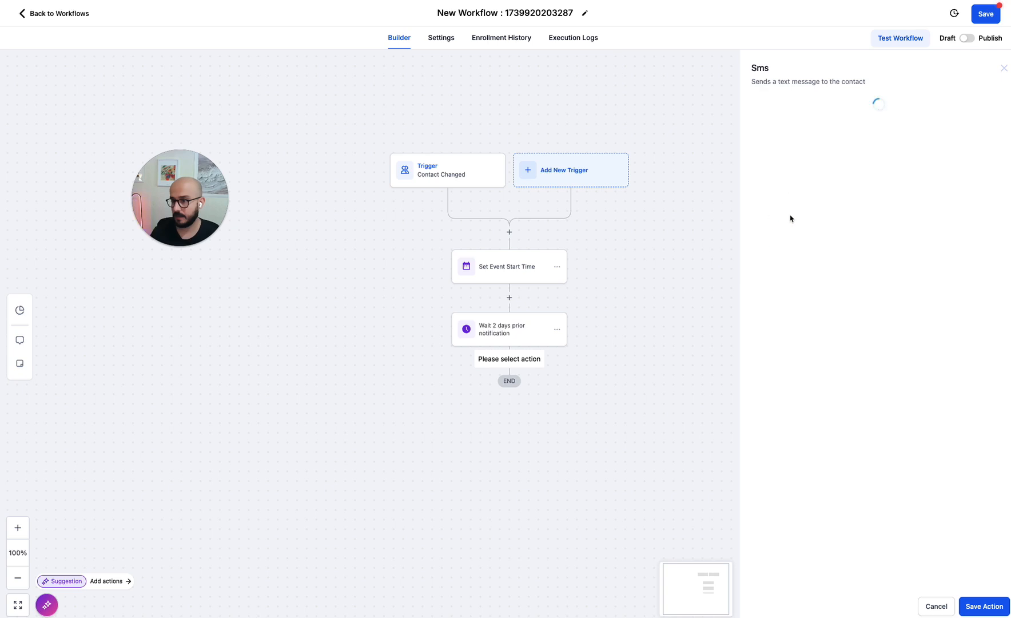
pyautogui.click(781, 284)
pyautogui.write('hey')
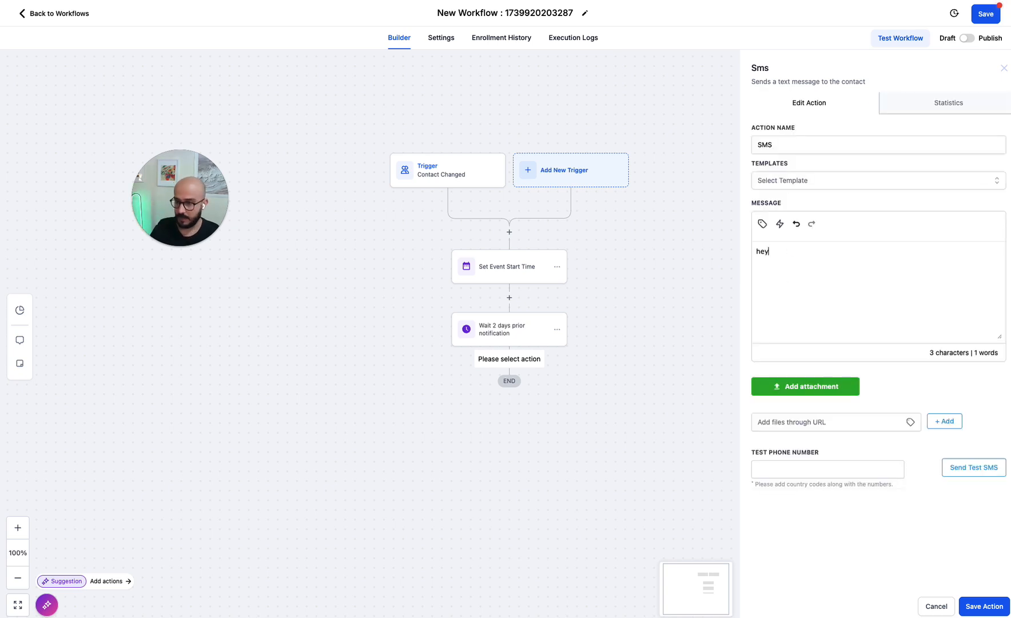
pyautogui.write(' .. .')
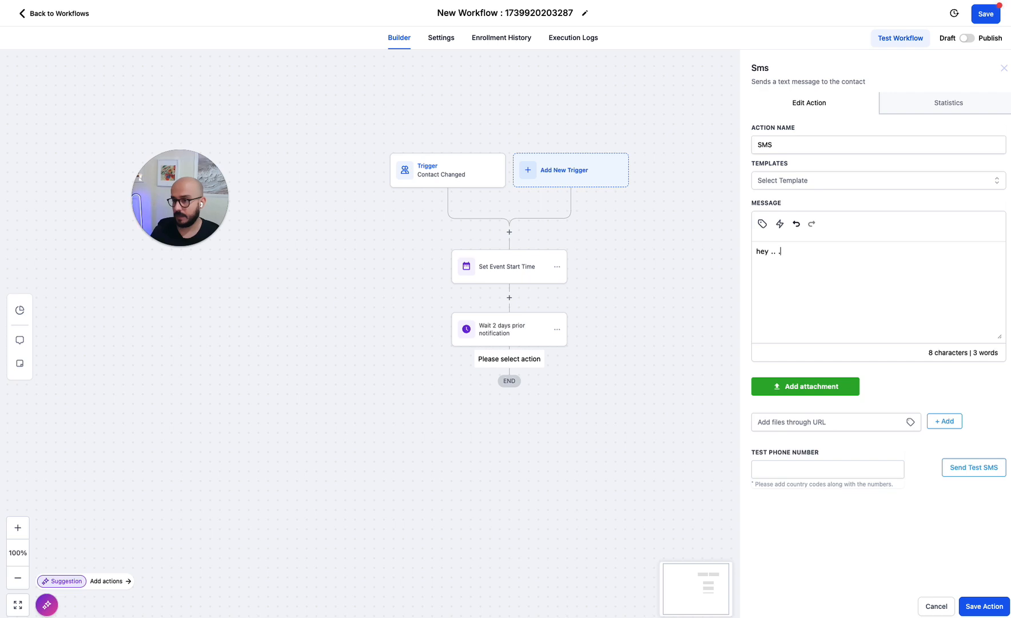
pyautogui.write(' this is your 2 ')
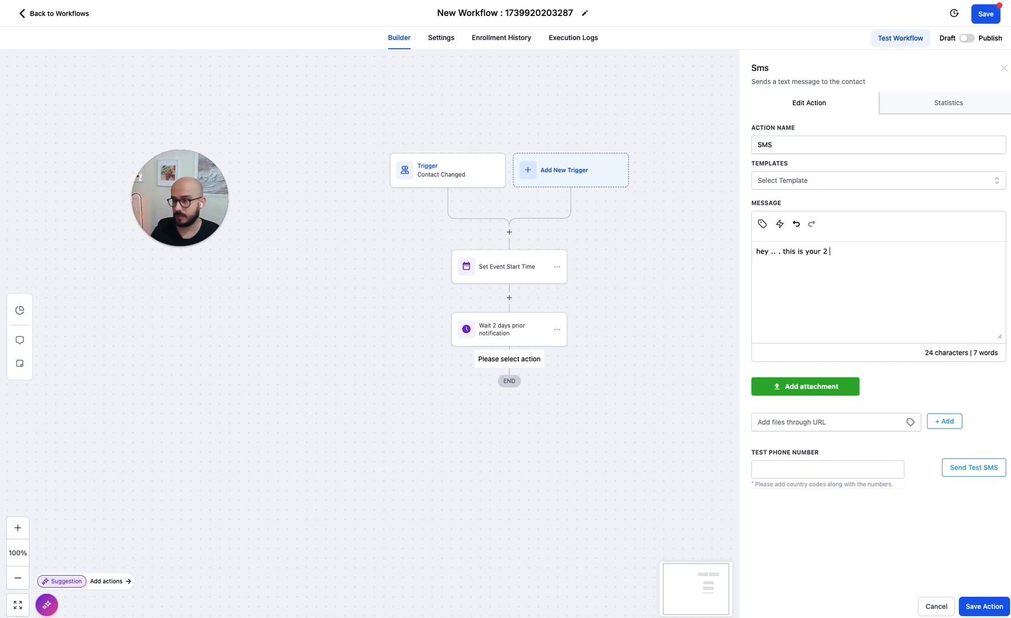
pyautogui.write('day reminder .')
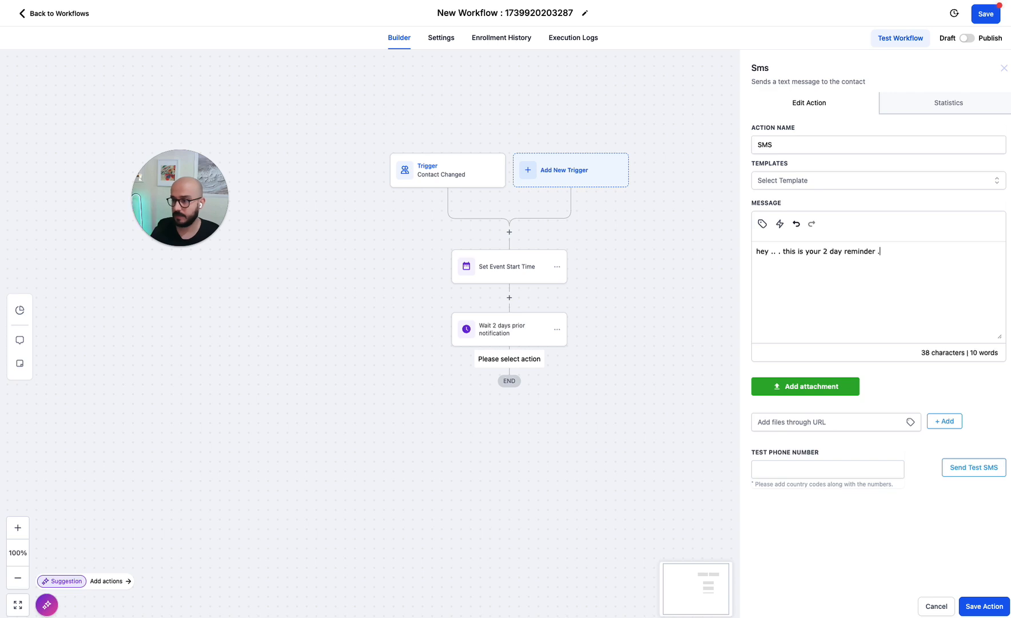
pyautogui.press('BackSpace')
pyautogui.press('BackSpace')
pyautogui.press('BackSpace')
pyautogui.write('. plea')
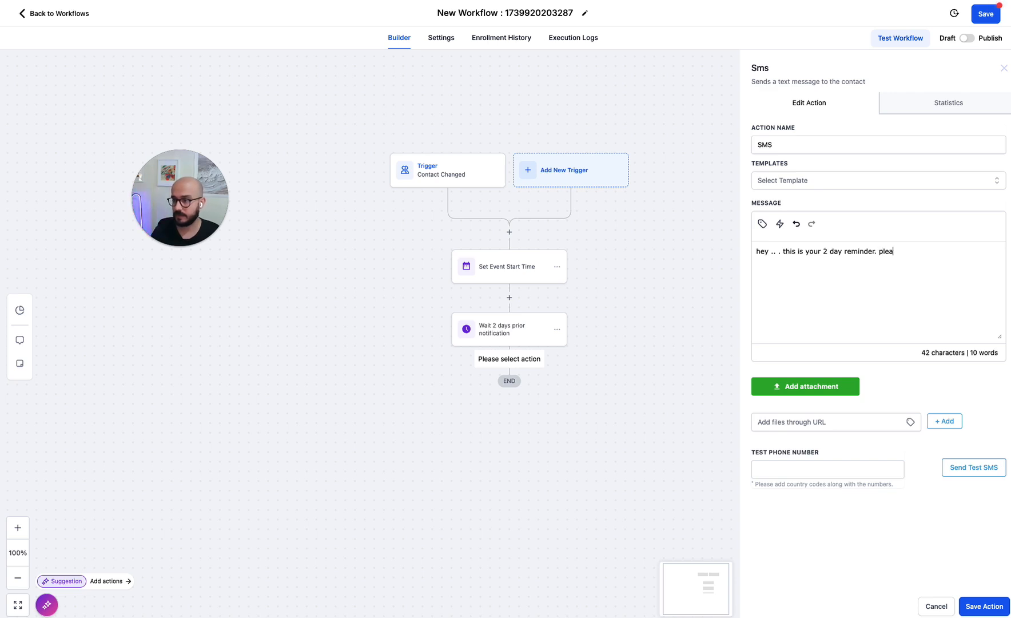
pyautogui.write('se reply YES if you are')
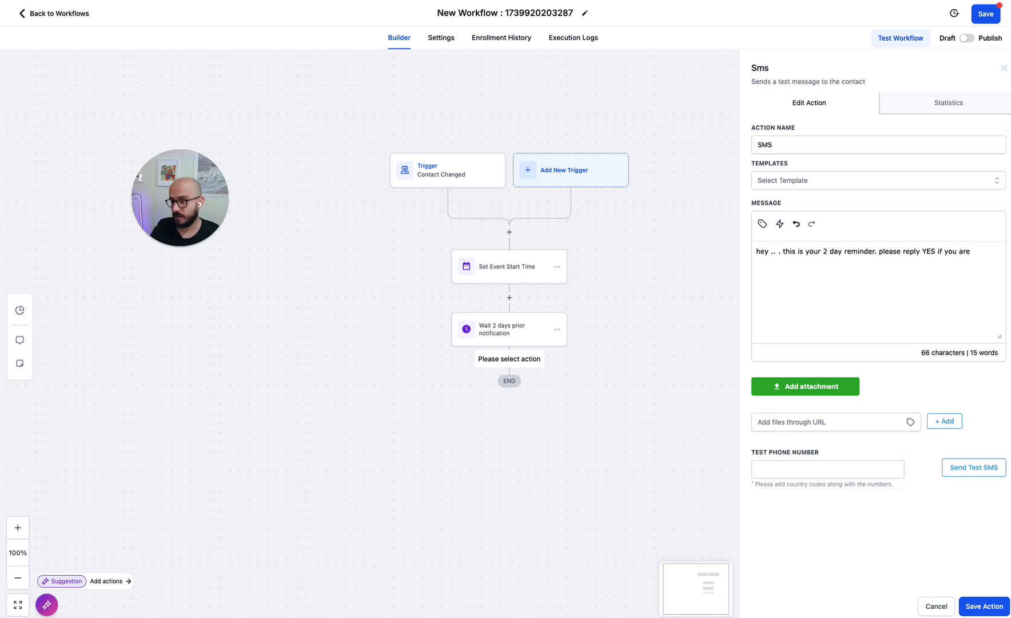
pyautogui.write('or r')
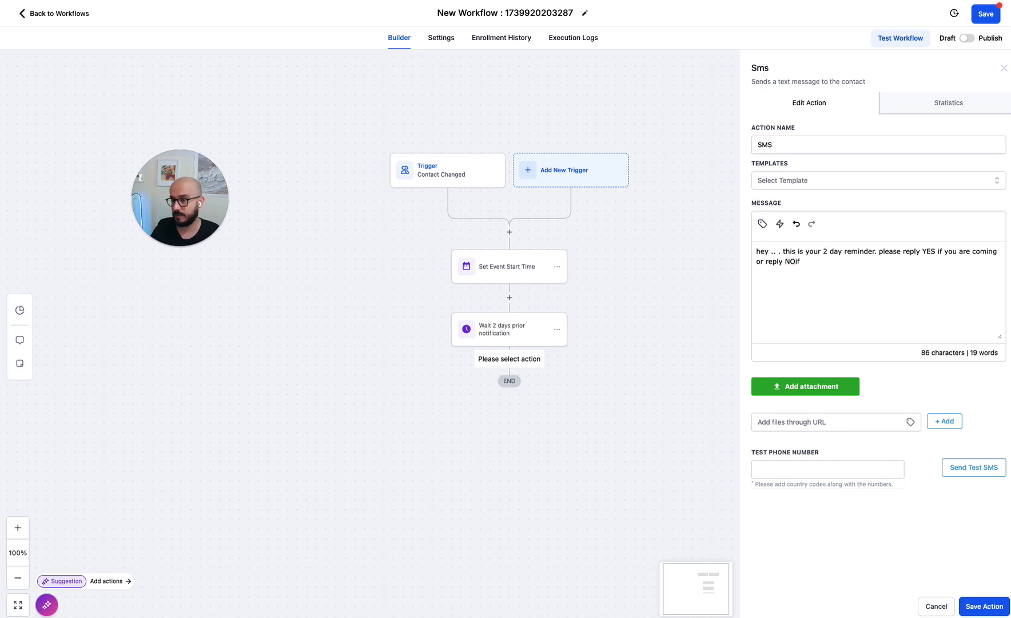
pyautogui.write('eply NO fi')
pyautogui.write(' you')
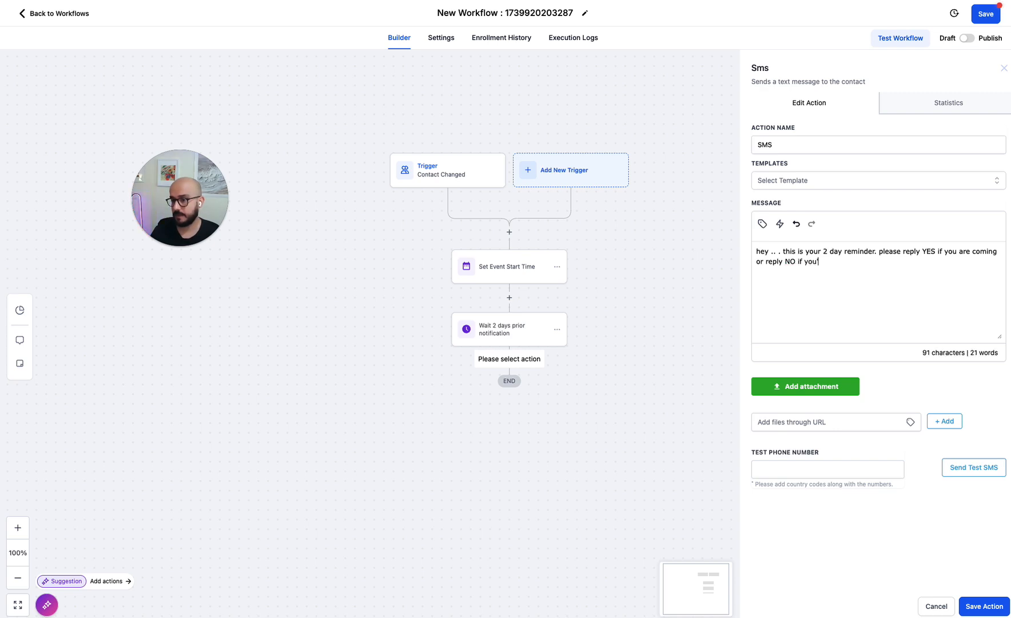
pyautogui.write("'d like to cancel")
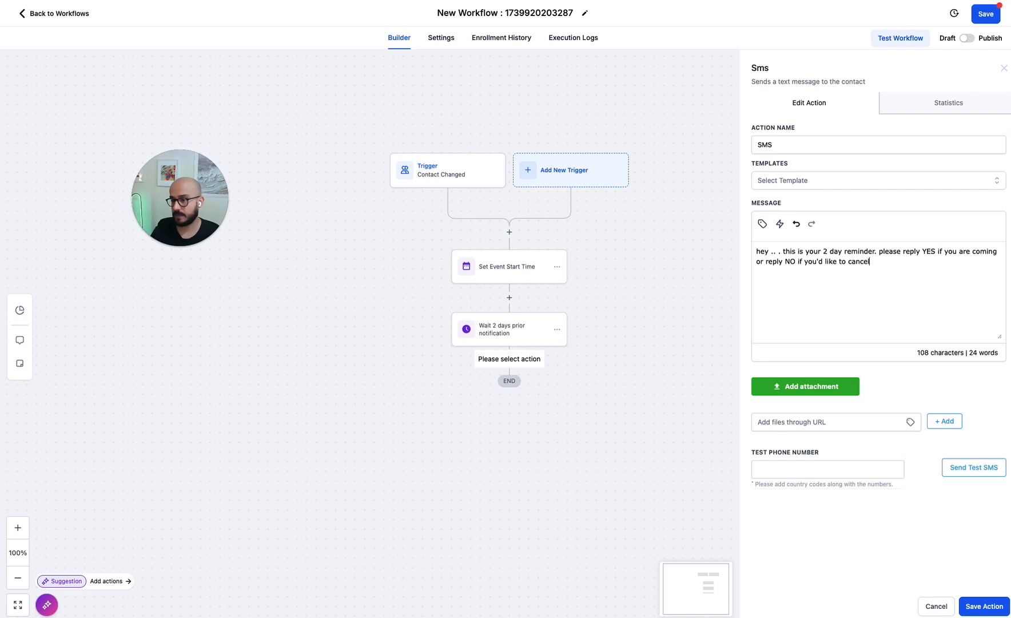
pyautogui.click(986, 606)
pyautogui.click(509, 420)
# - Add a Wait step named 'Wait 1hr' with a duration of 1 hour
pyautogui.write('wa')
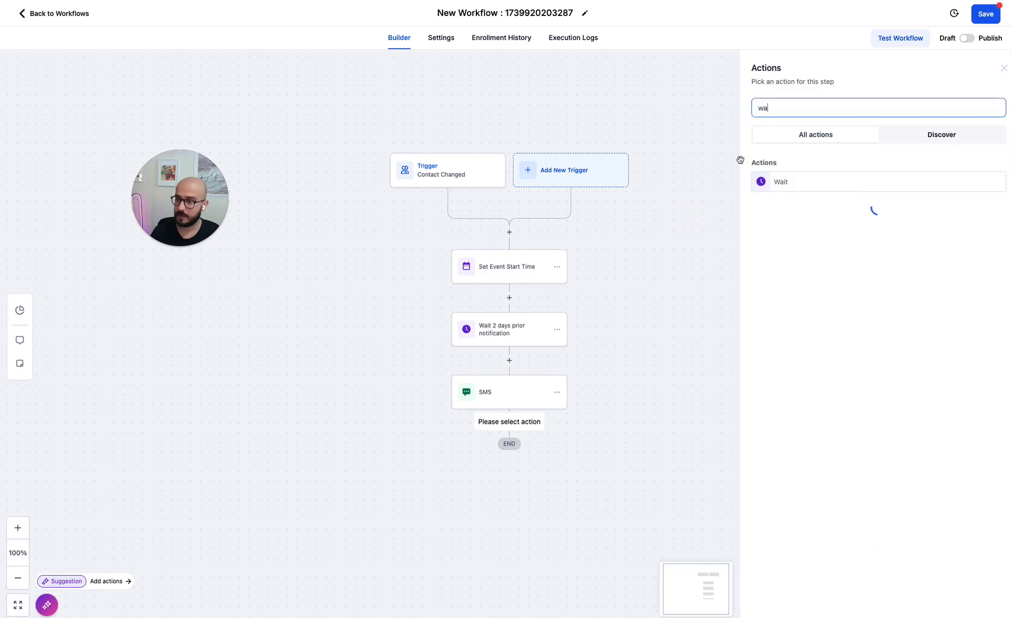
pyautogui.click(781, 182)
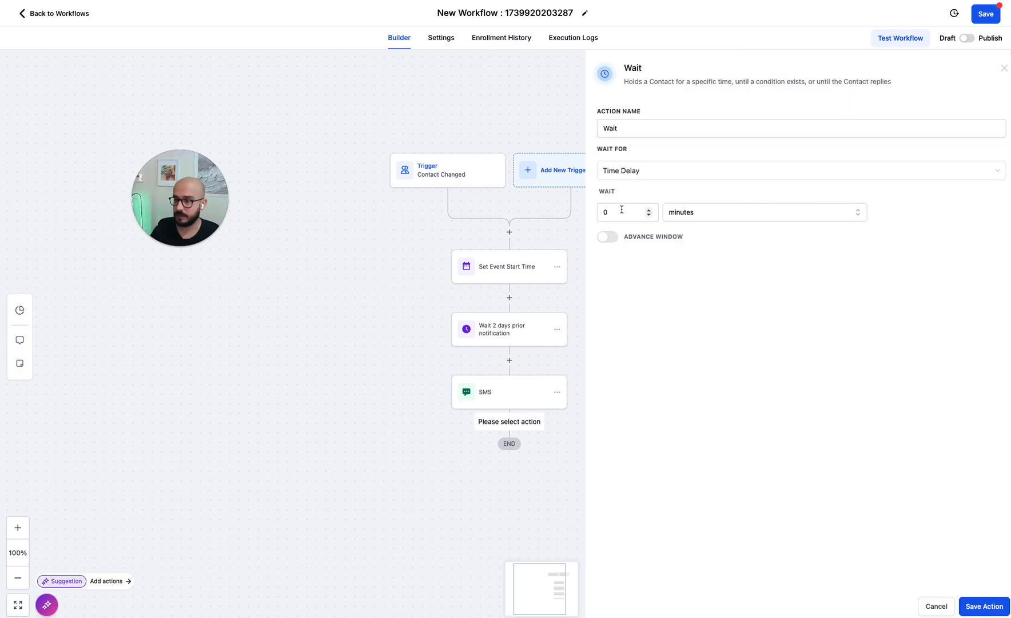
pyautogui.doubleClick(622, 211)
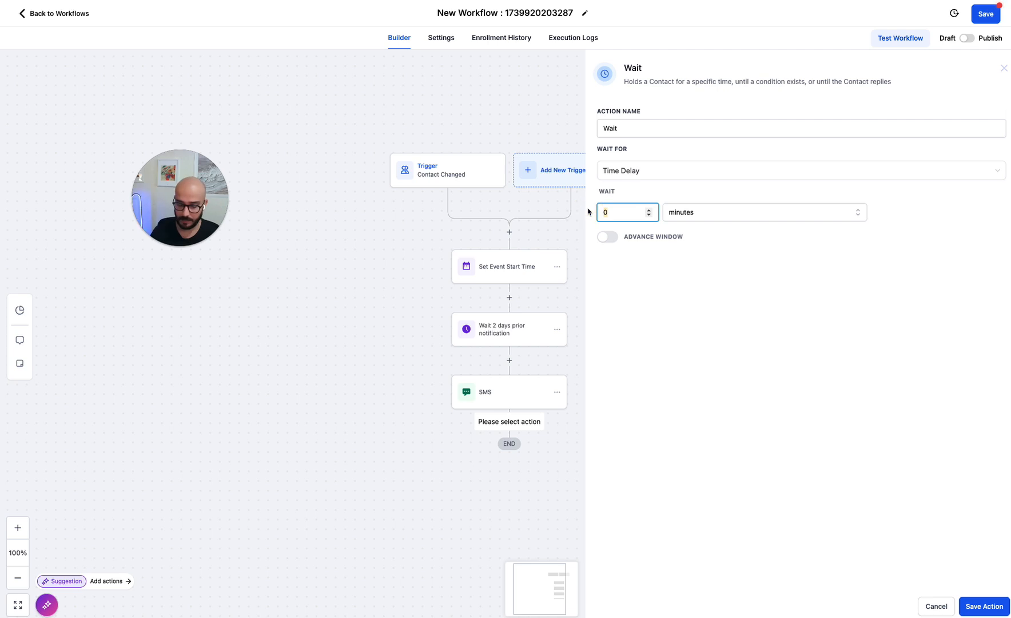
pyautogui.click(678, 216)
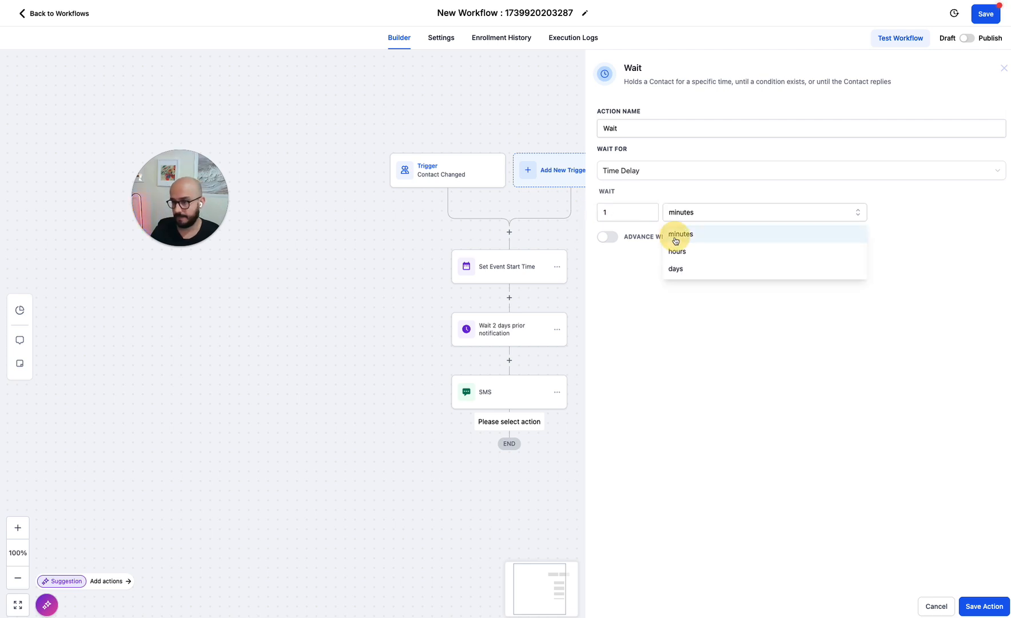
pyautogui.click(677, 253)
pyautogui.click(643, 129)
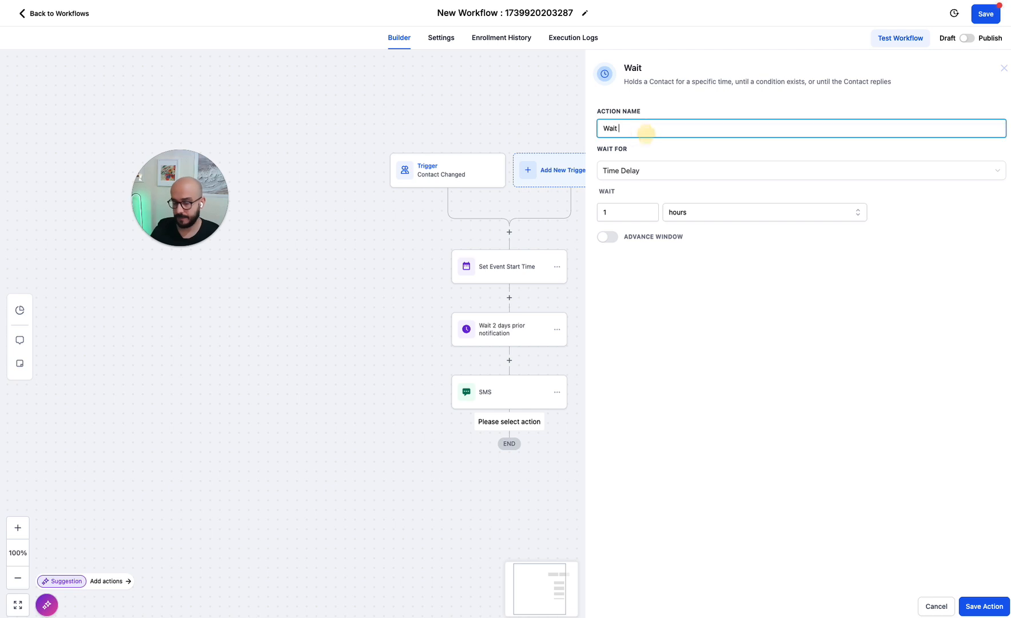
pyautogui.write('1hr')
# - Make the step wait for a Contact Reply to the SMS step, then save it
pyautogui.click(643, 171)
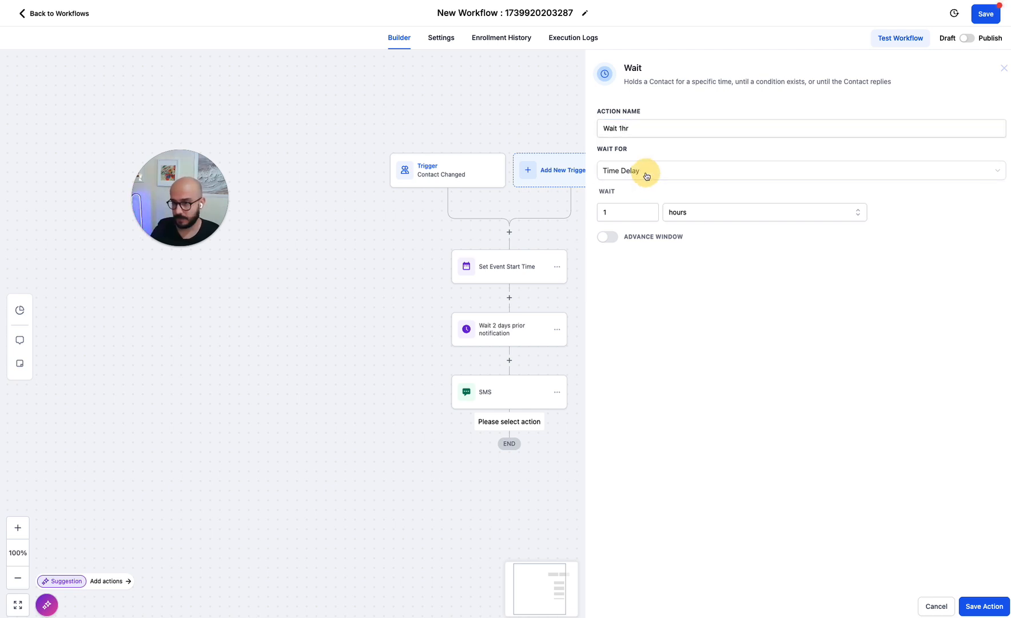
pyautogui.scroll(-3, 655, 258)
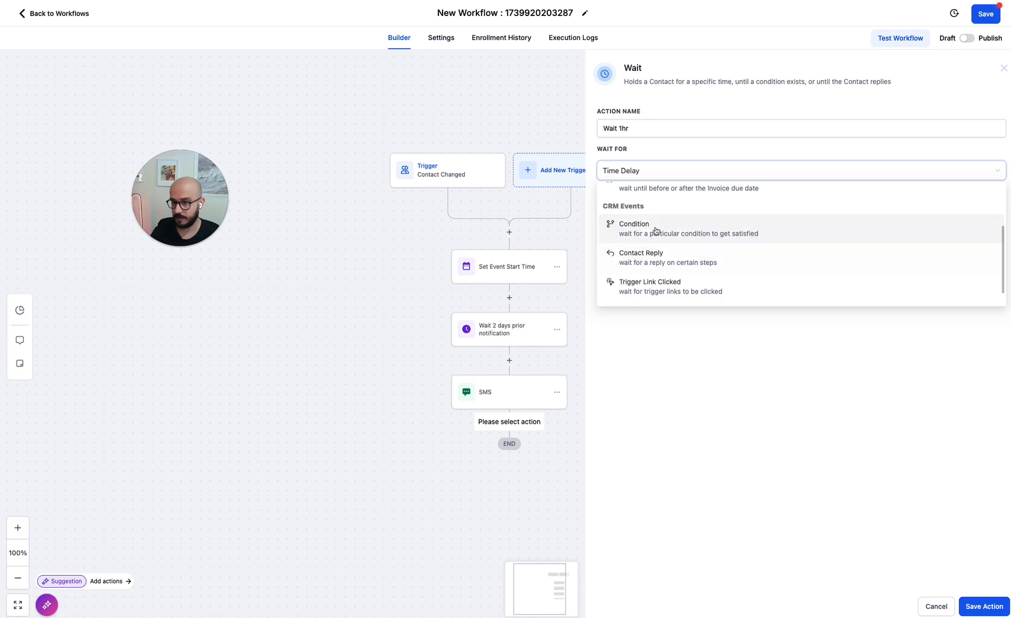
pyautogui.click(656, 251)
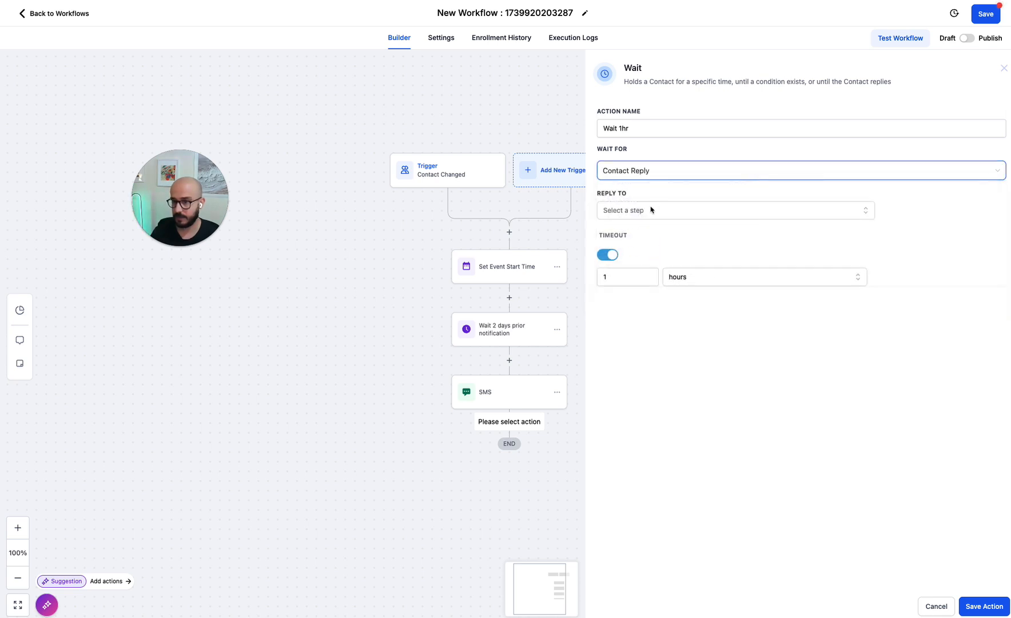
pyautogui.click(647, 212)
pyautogui.click(623, 271)
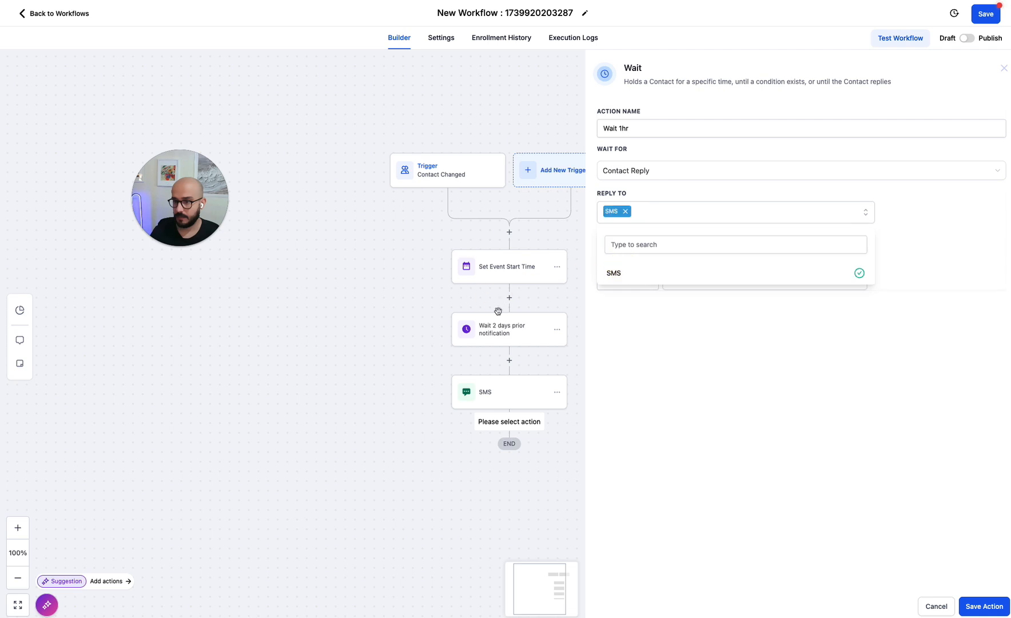
pyautogui.click(655, 344)
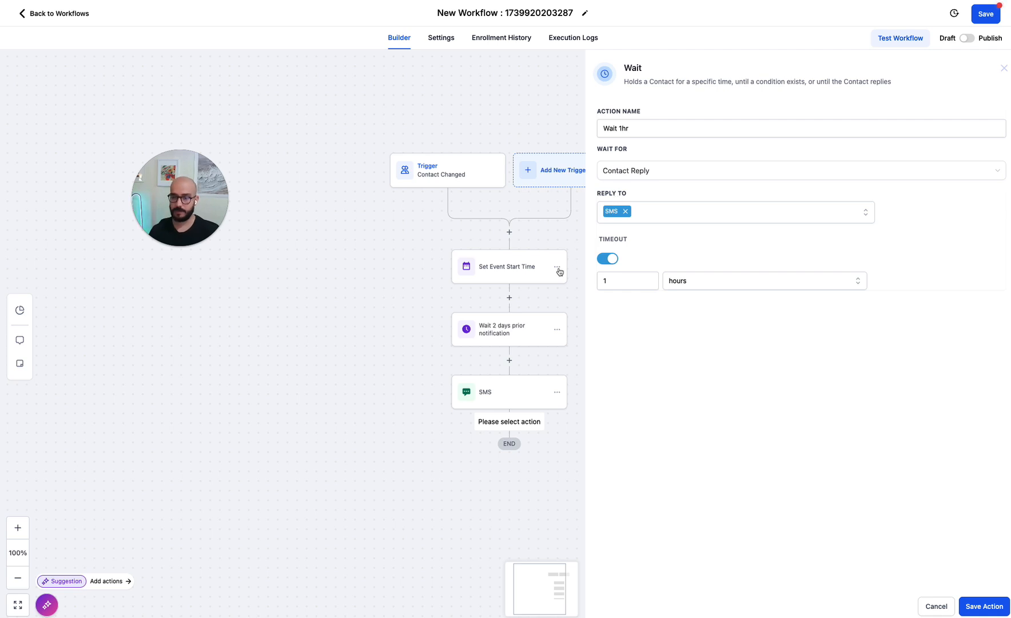
pyautogui.click(974, 606)
# - Add an If / Else condition under Contact Reply: Replied message contains 'Y'
pyautogui.scroll(-2, 476, 479)
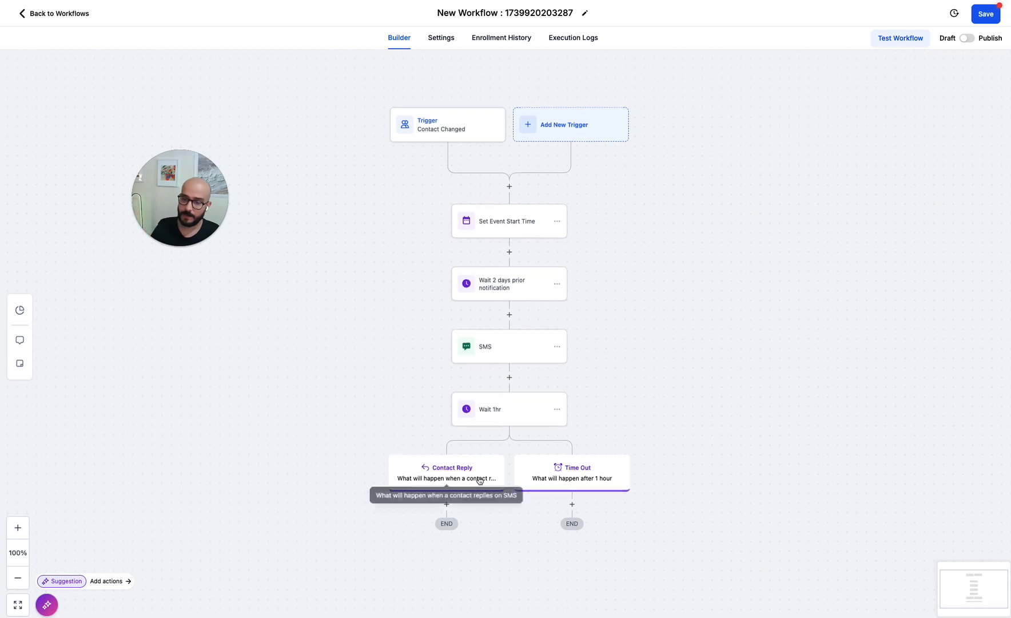
pyautogui.scroll(-1, 445, 428)
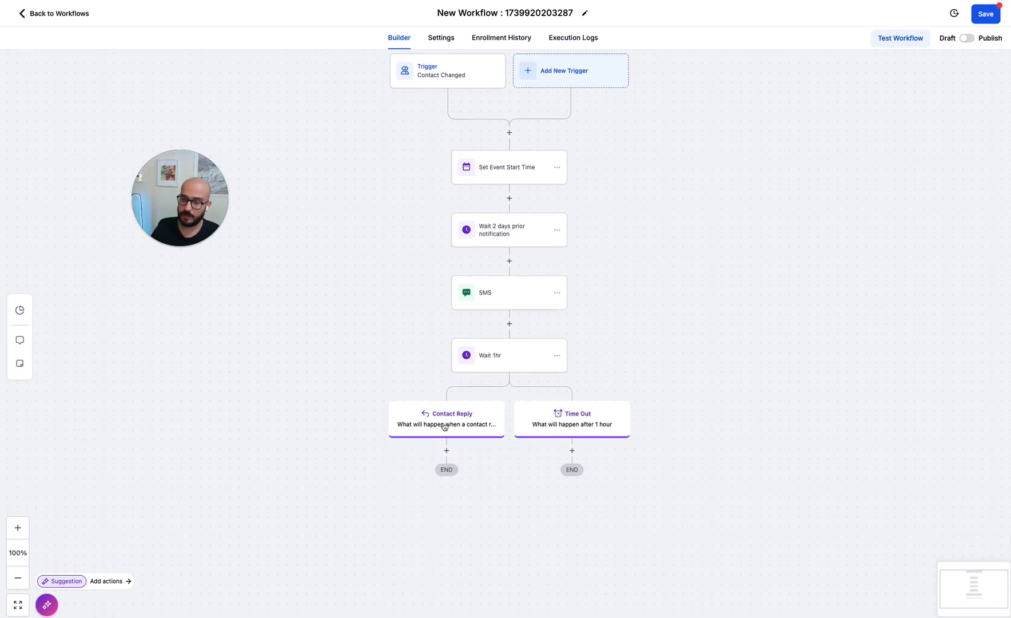
pyautogui.click(446, 450)
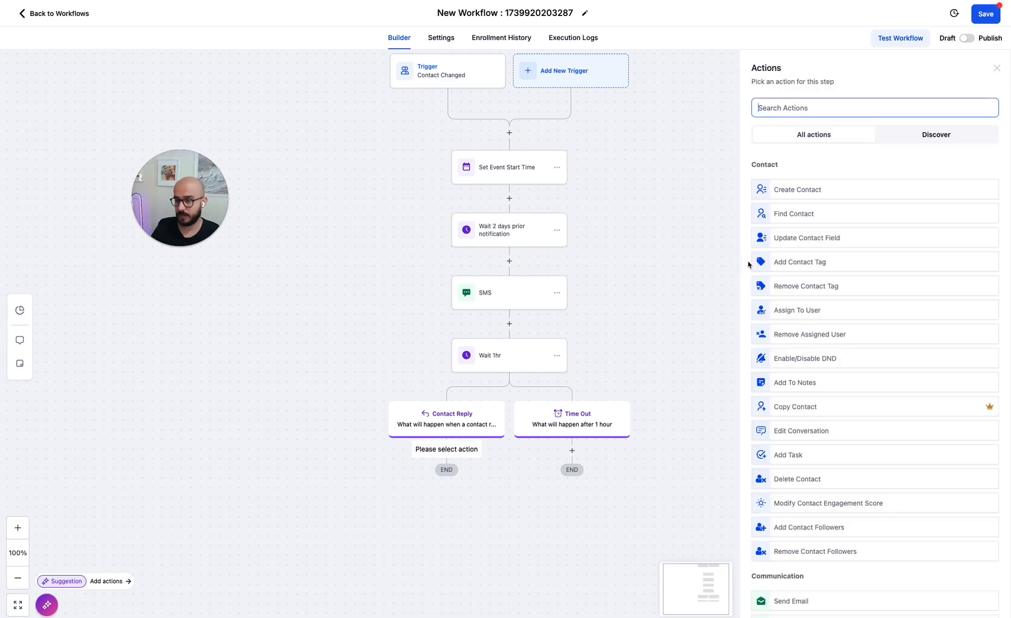
pyautogui.write('if')
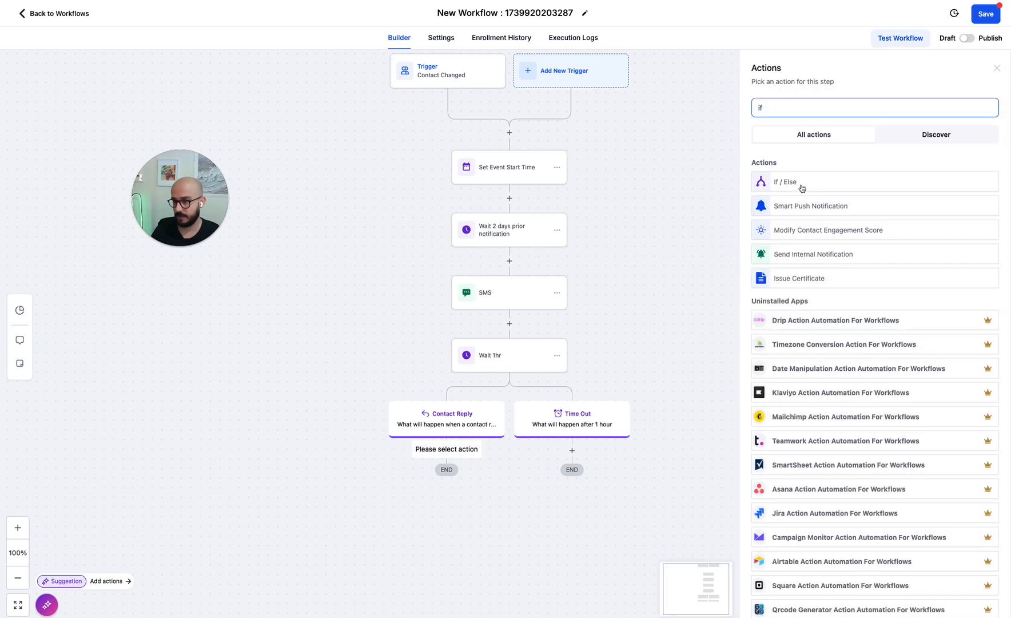
pyautogui.click(783, 183)
pyautogui.click(686, 289)
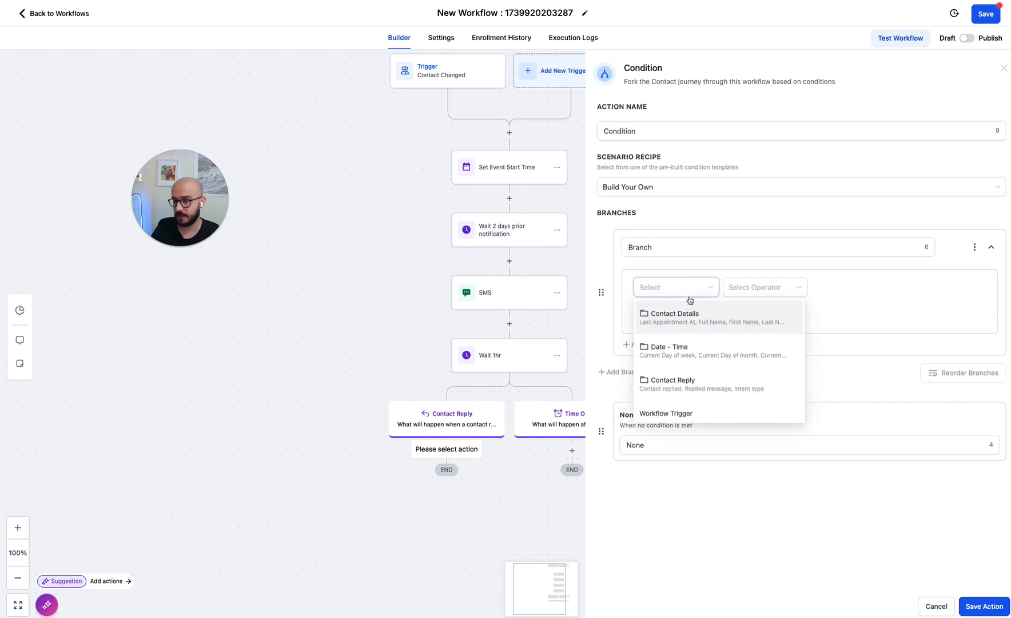
pyautogui.click(672, 383)
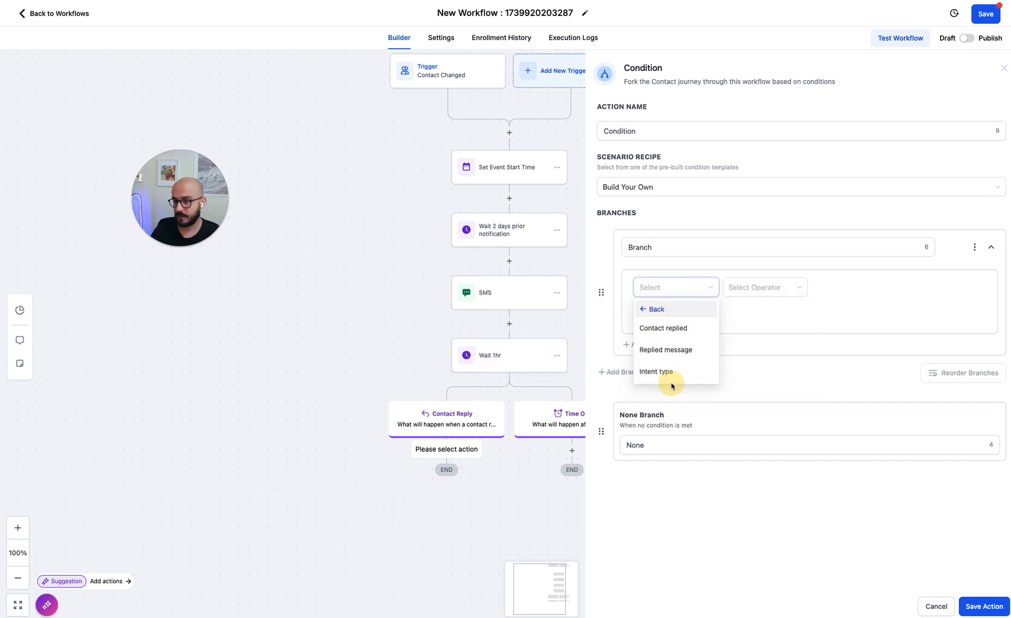
pyautogui.click(660, 354)
pyautogui.click(742, 287)
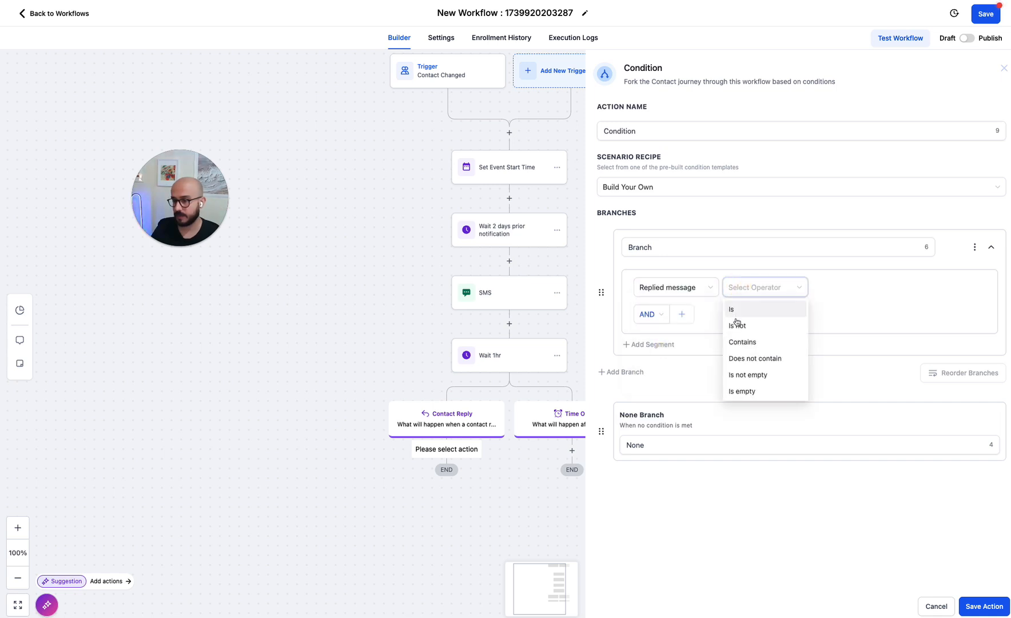
pyautogui.click(743, 342)
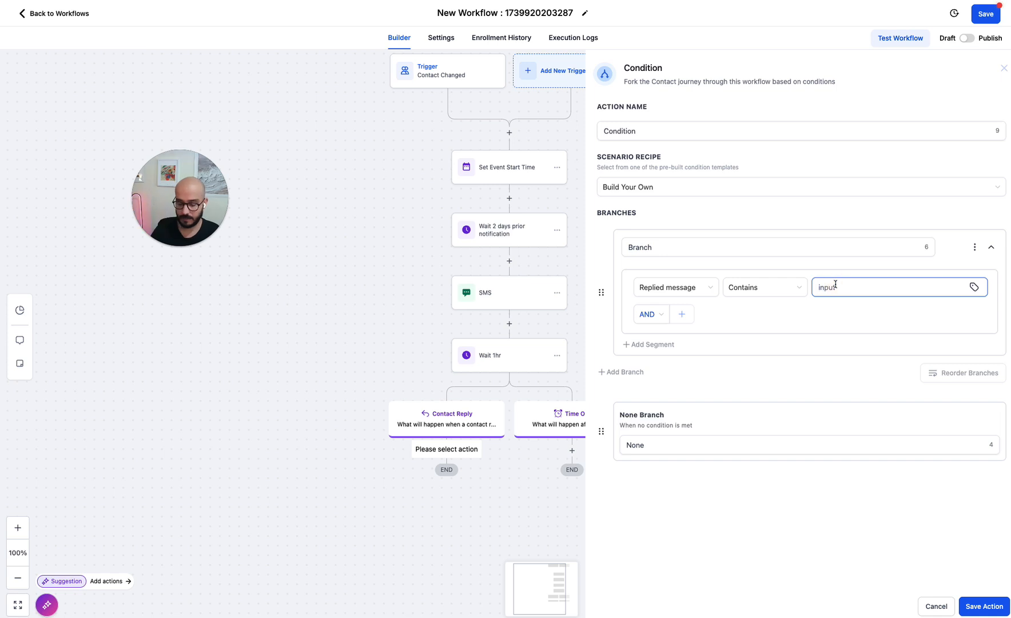
pyautogui.write('Y')
# - Add an OR rule where Replied message contains 'y'
pyautogui.click(651, 314)
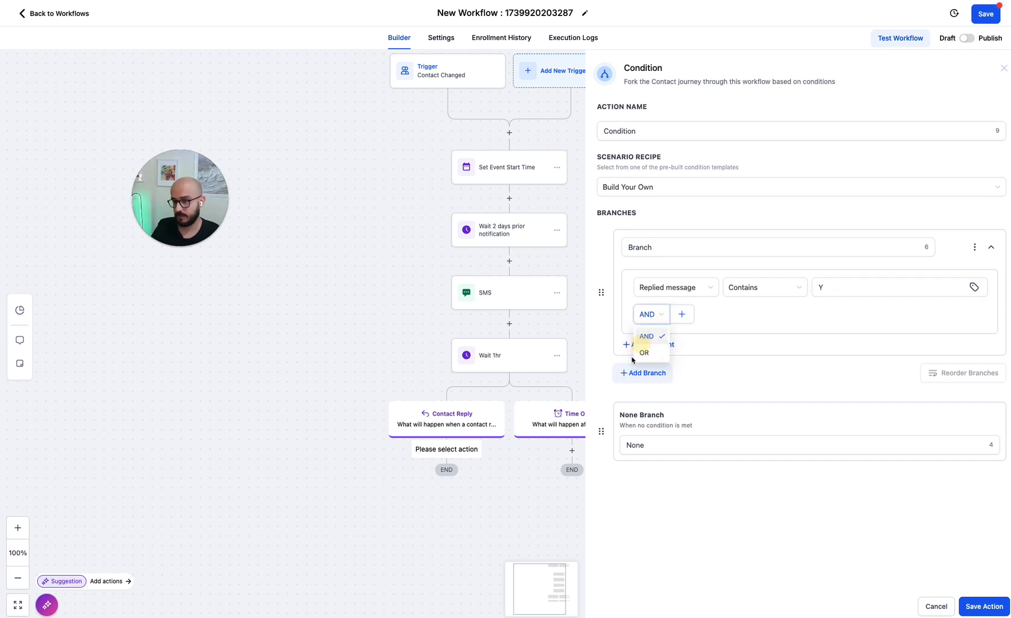
pyautogui.click(643, 355)
pyautogui.click(681, 314)
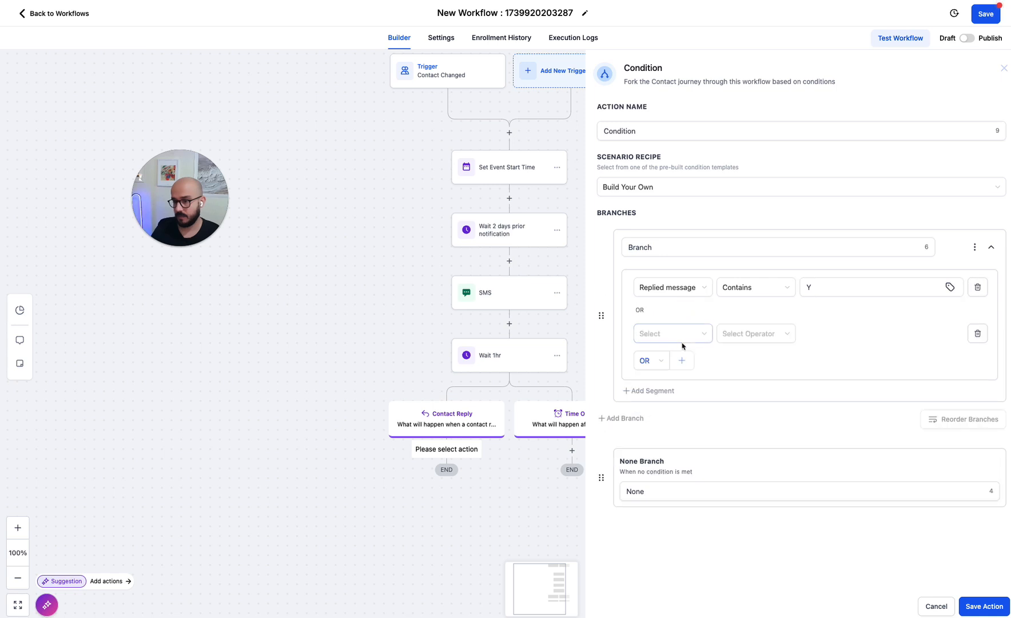
pyautogui.click(680, 334)
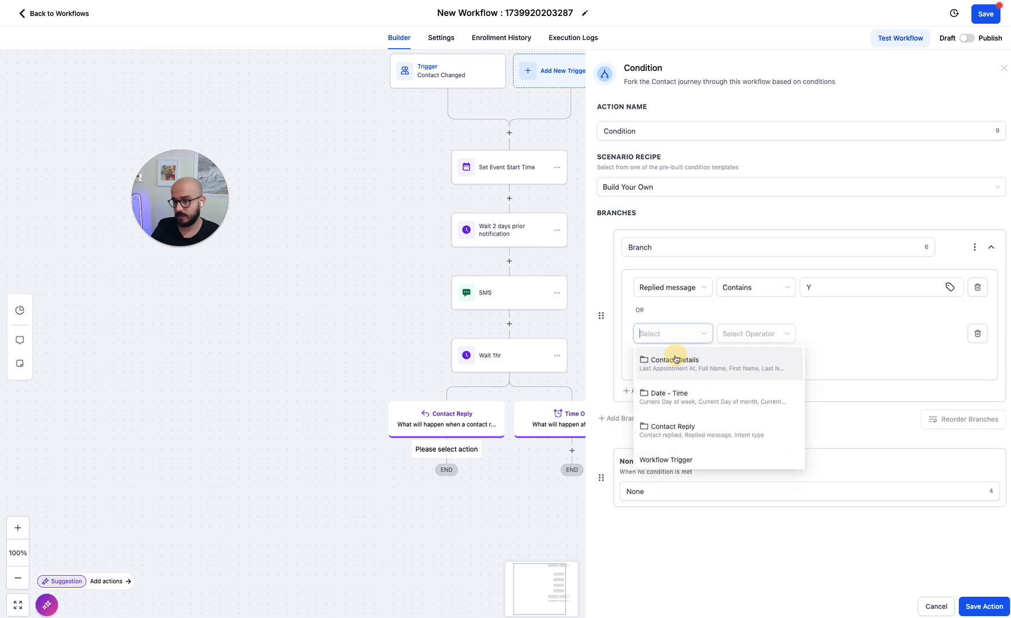
pyautogui.click(699, 429)
pyautogui.click(662, 376)
pyautogui.click(745, 334)
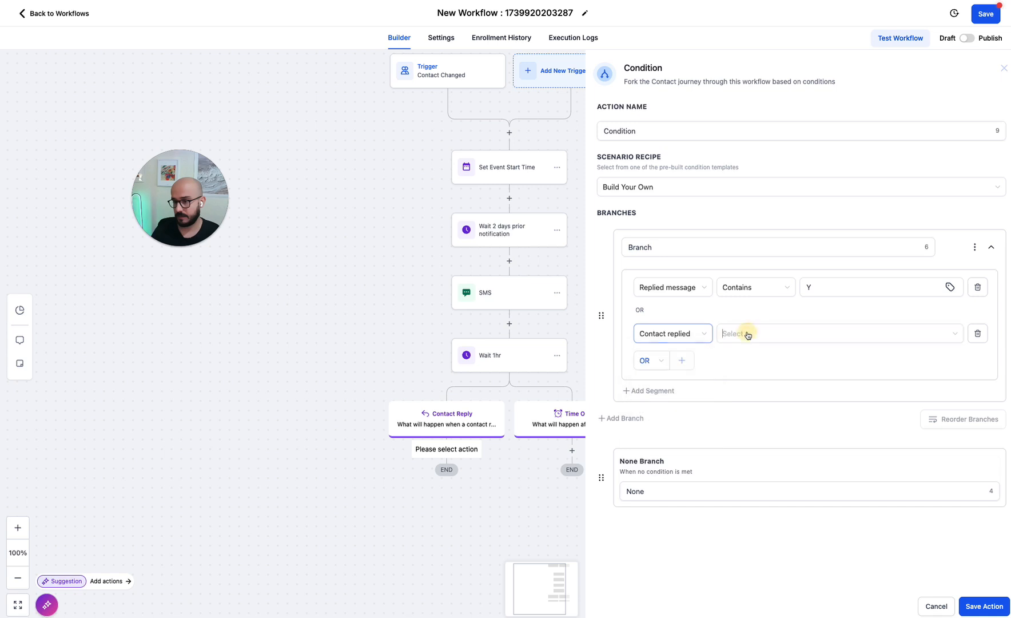
pyautogui.click(677, 334)
pyautogui.click(663, 396)
pyautogui.click(747, 333)
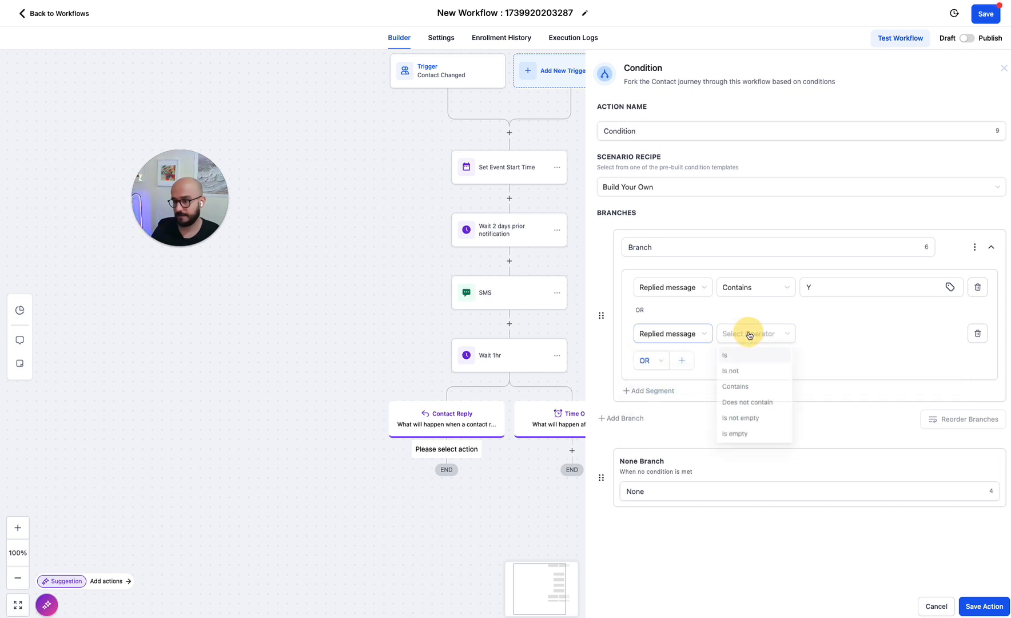
pyautogui.click(736, 388)
pyautogui.write('y')
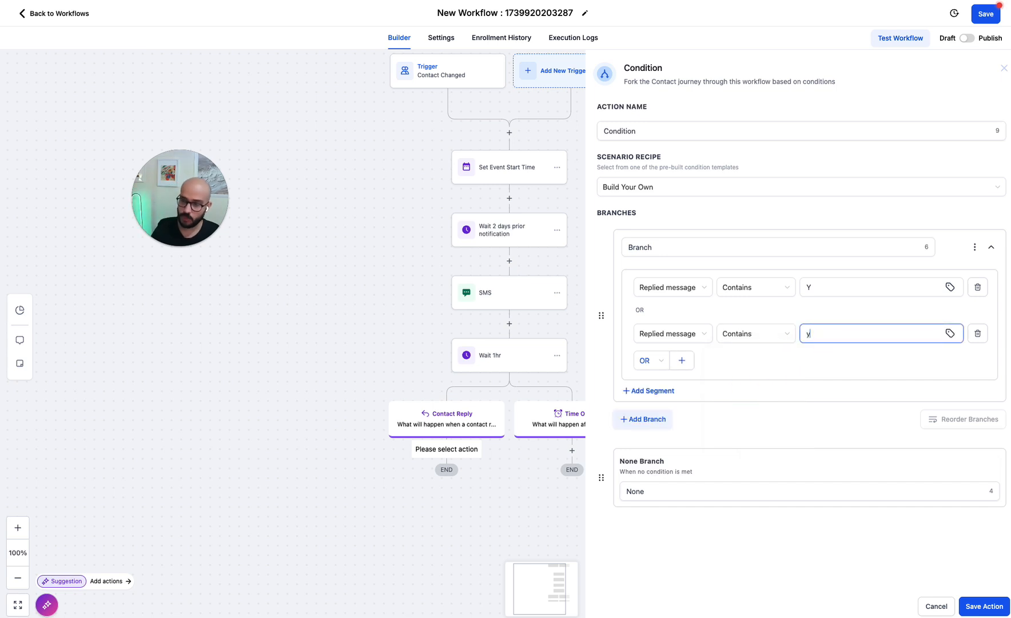
pyautogui.click(736, 340)
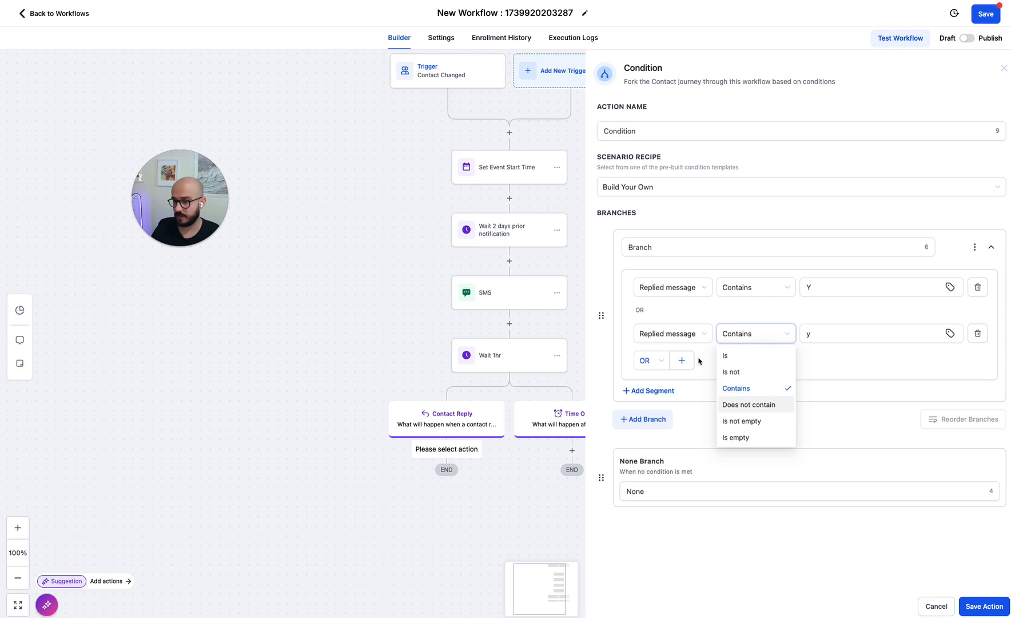
pyautogui.click(687, 334)
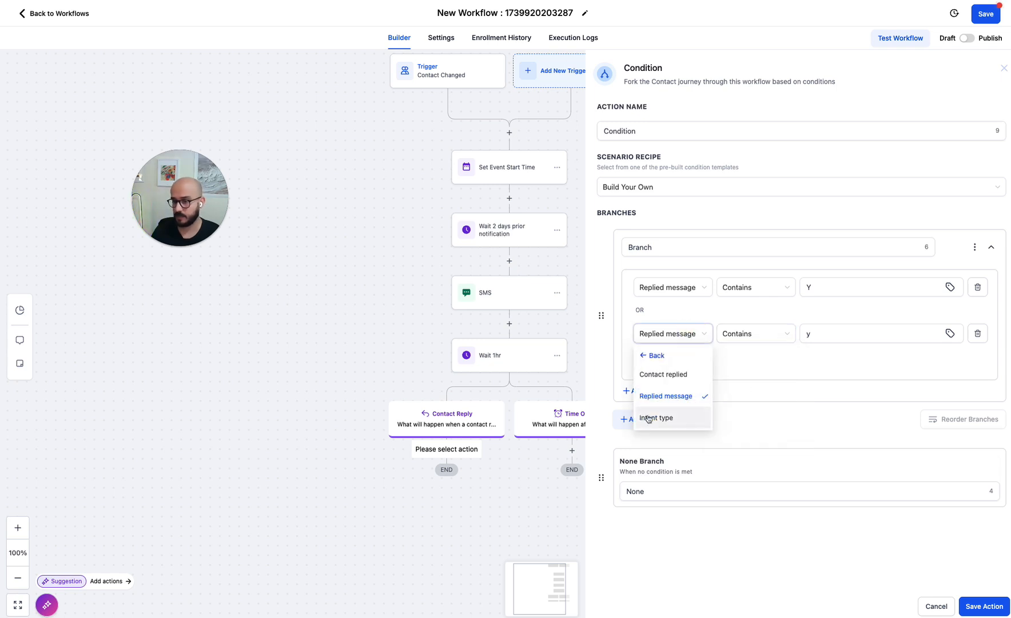
pyautogui.click(750, 370)
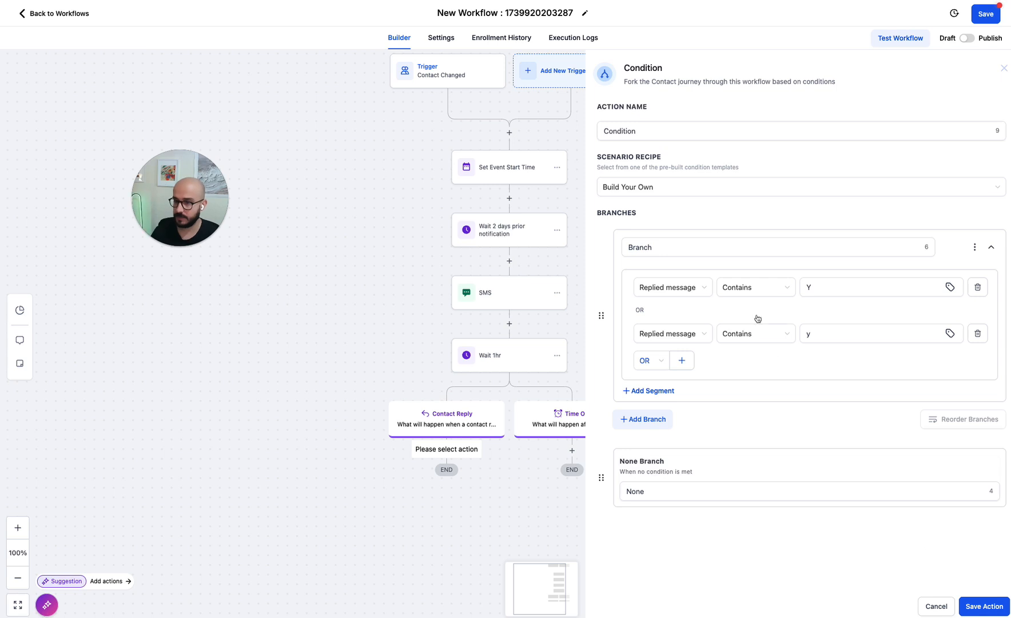
# - Rename the branch to 'they confirmed' and save the condition
pyautogui.click(651, 244)
pyautogui.doubleClick(651, 245)
pyautogui.write('they confirmed')
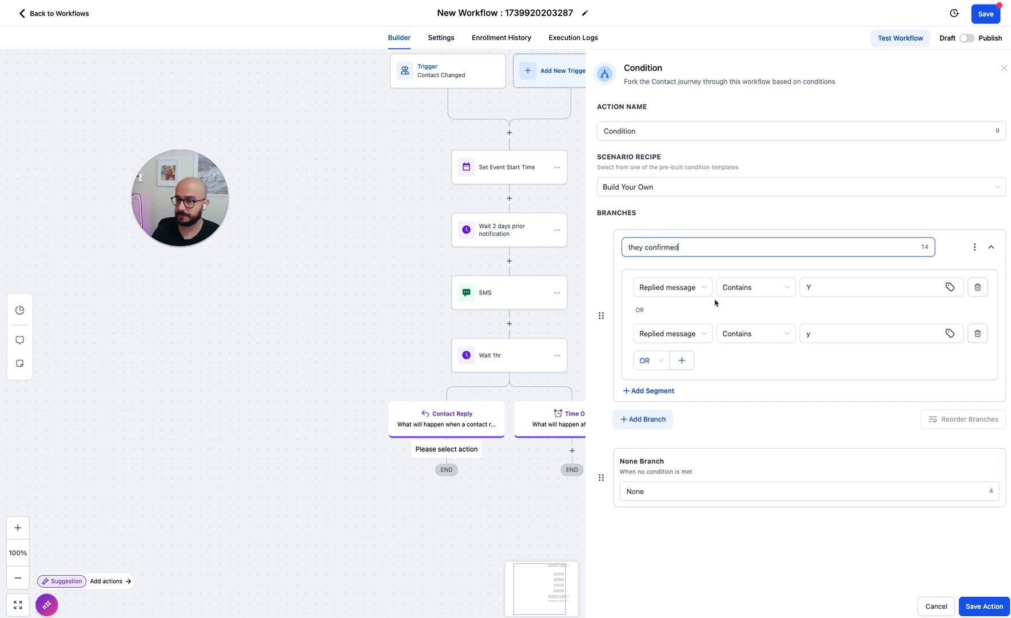
pyautogui.click(984, 611)
# - Add a Wait step under the None branch timed against the Event / Appointment time
pyautogui.scroll(-2, 566, 509)
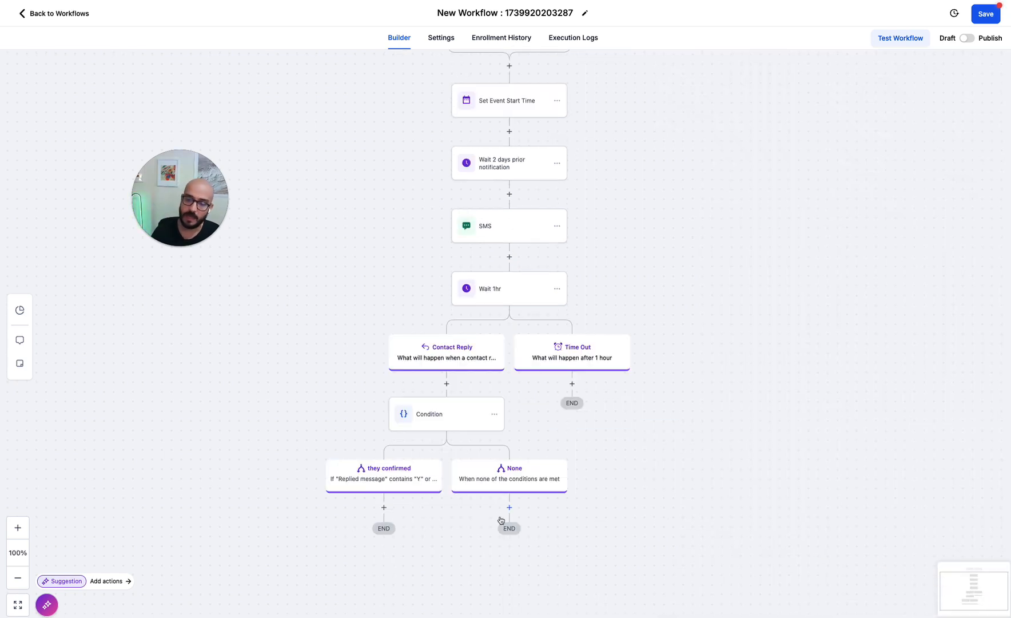
pyautogui.click(508, 507)
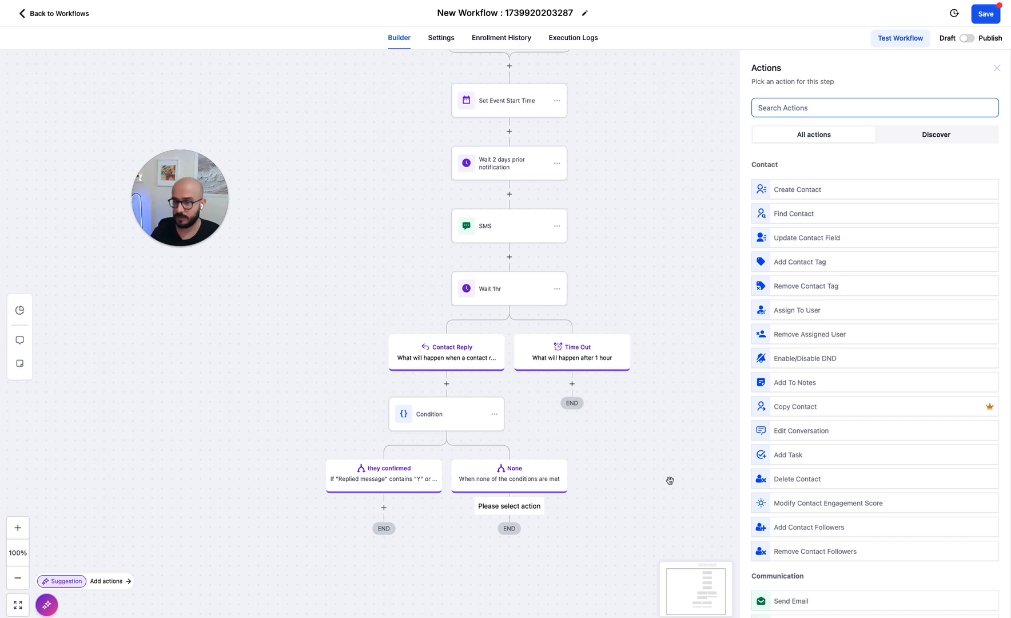
pyautogui.write('wait')
pyautogui.click(792, 180)
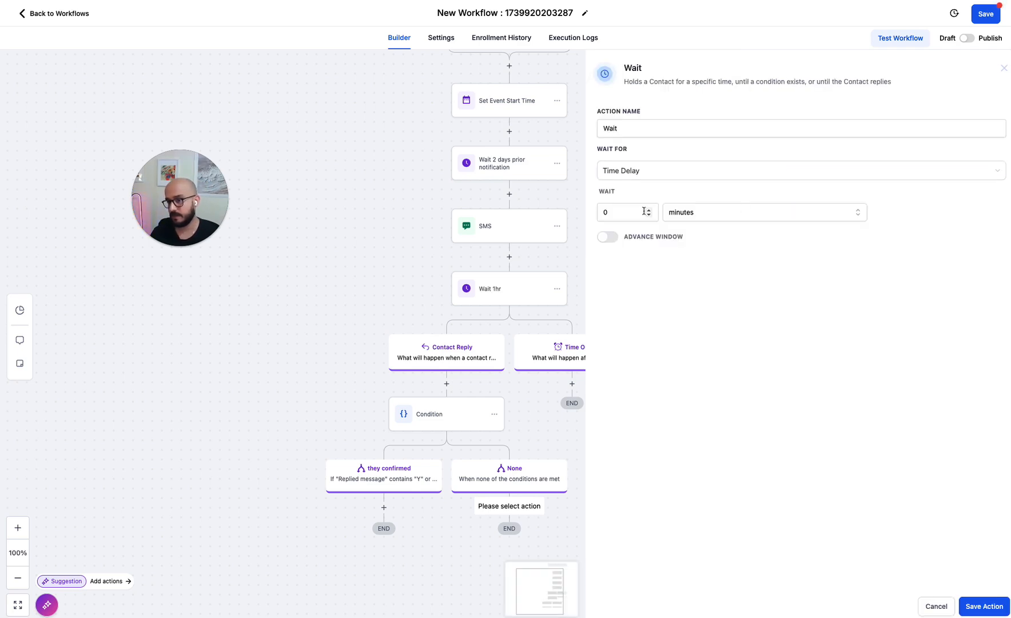
pyautogui.click(625, 171)
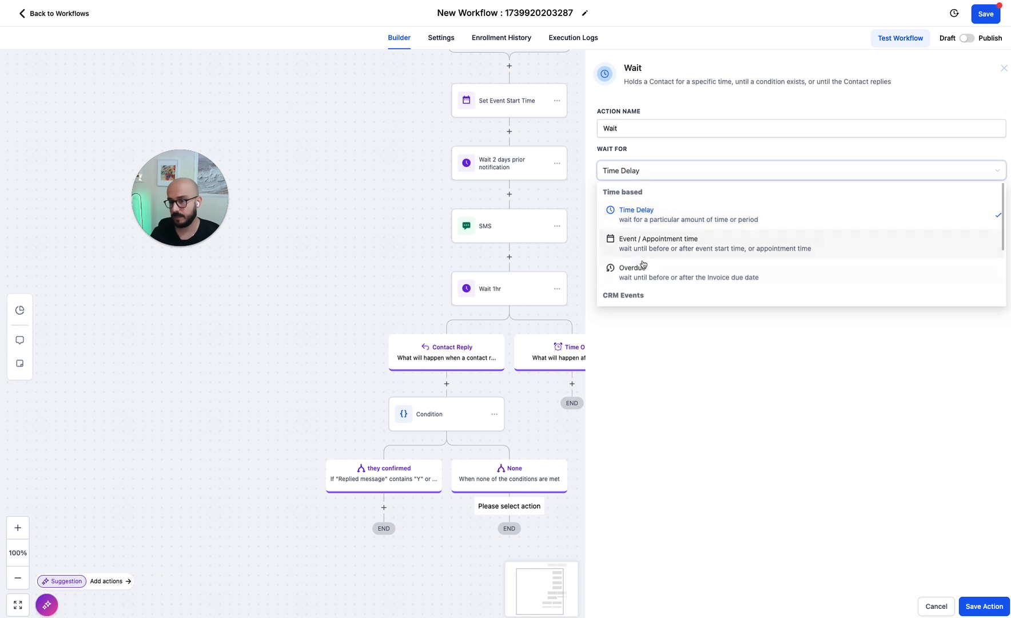
pyautogui.click(662, 238)
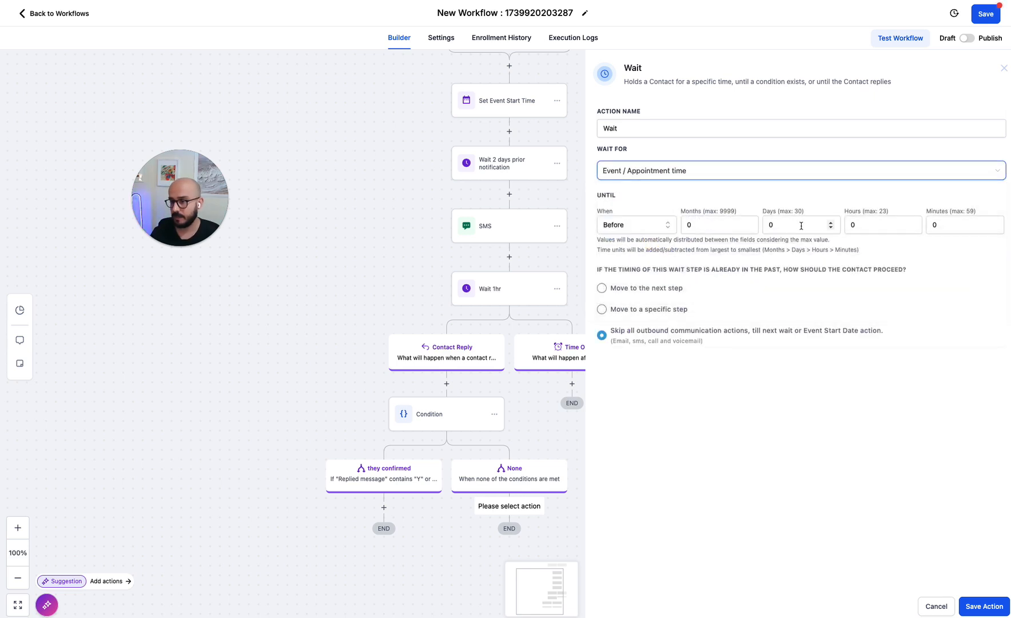
# - Set it to 1 day before, name it 'Wait 24hr reminder', and save
pyautogui.moveTo(786, 225); pyautogui.dragTo(756, 379)
pyautogui.write('1')
pyautogui.click(820, 486)
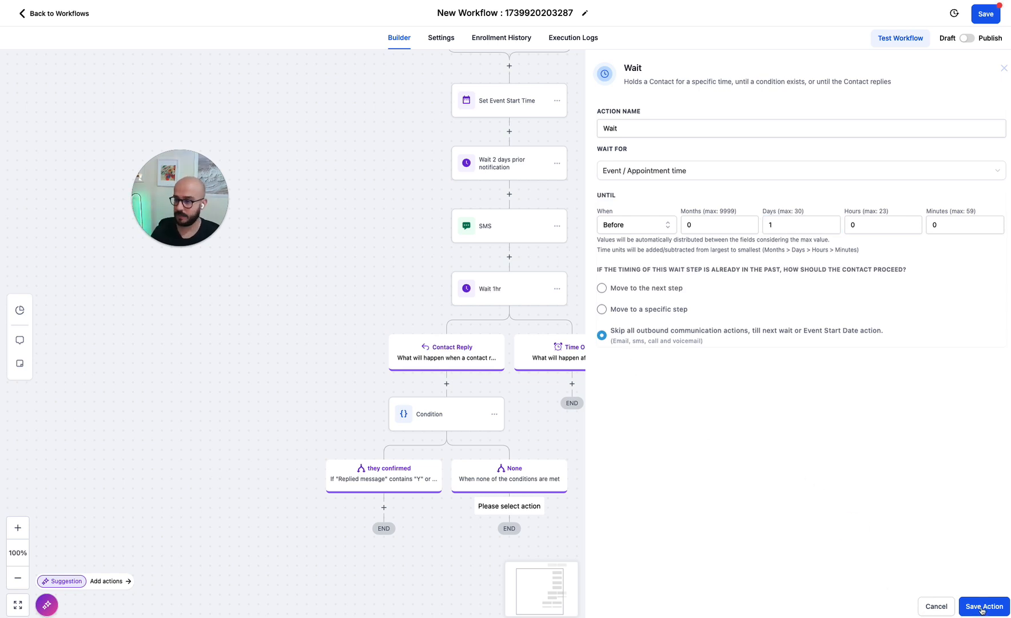
pyautogui.click(642, 126)
pyautogui.write('1')
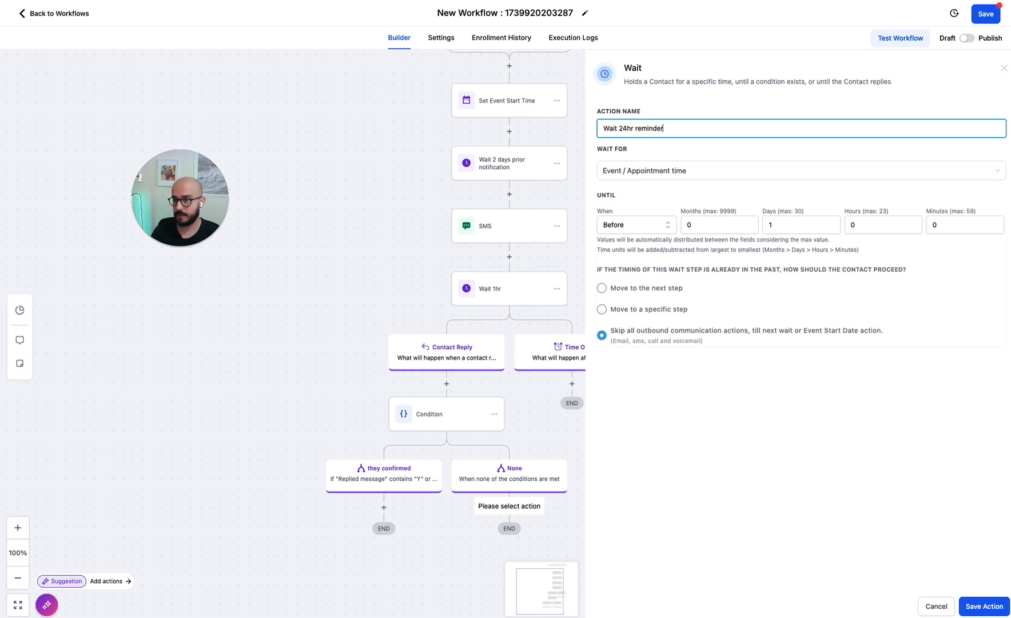
pyautogui.click(974, 607)
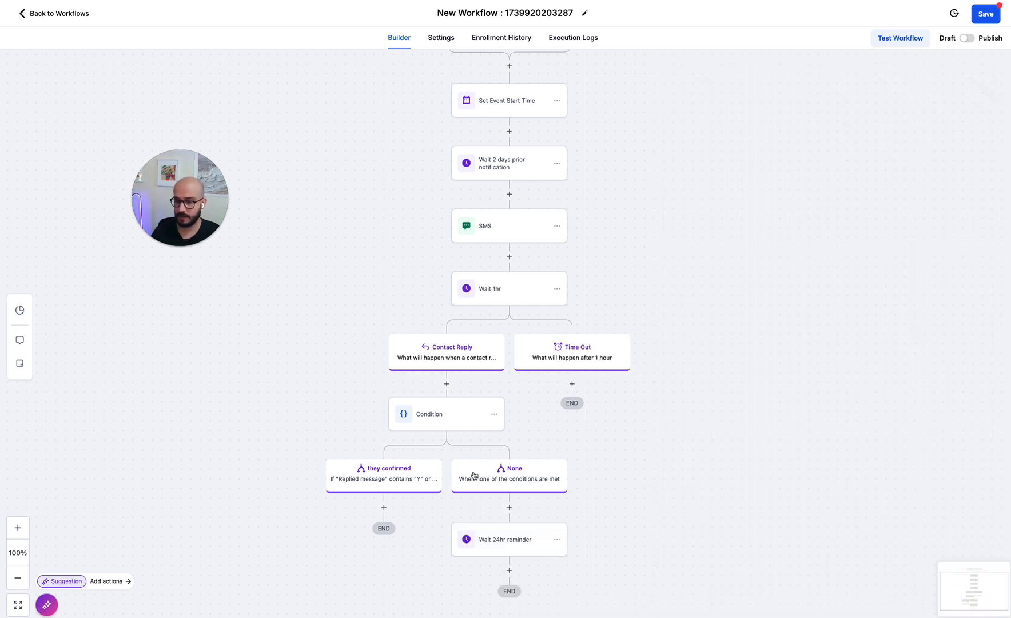
# - Open the add-step list under 'they confirmed', then close it without adding anything
pyautogui.scroll(-2, 553, 509)
pyautogui.click(382, 438)
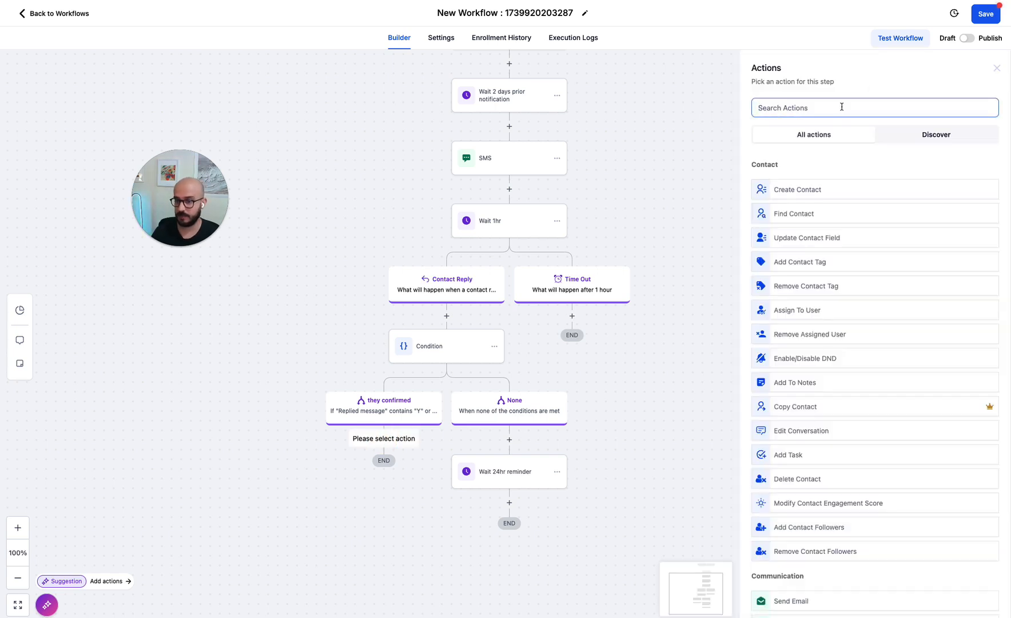
pyautogui.click(997, 68)
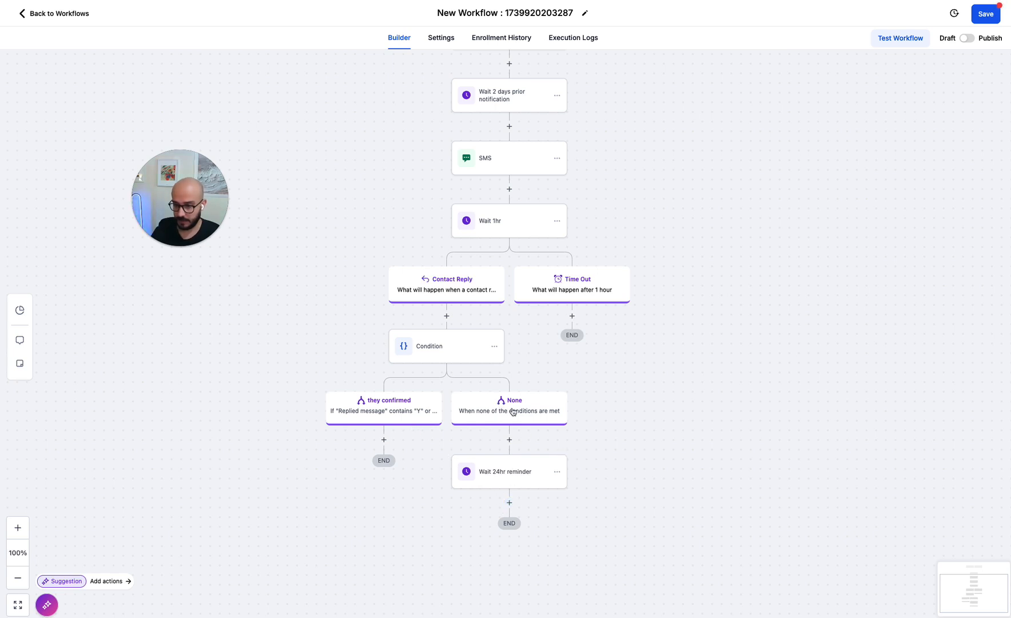
# - Move the Wait 24hr reminder step under 'they confirmed', then begin a new step under None
pyautogui.click(555, 473)
pyautogui.click(602, 532)
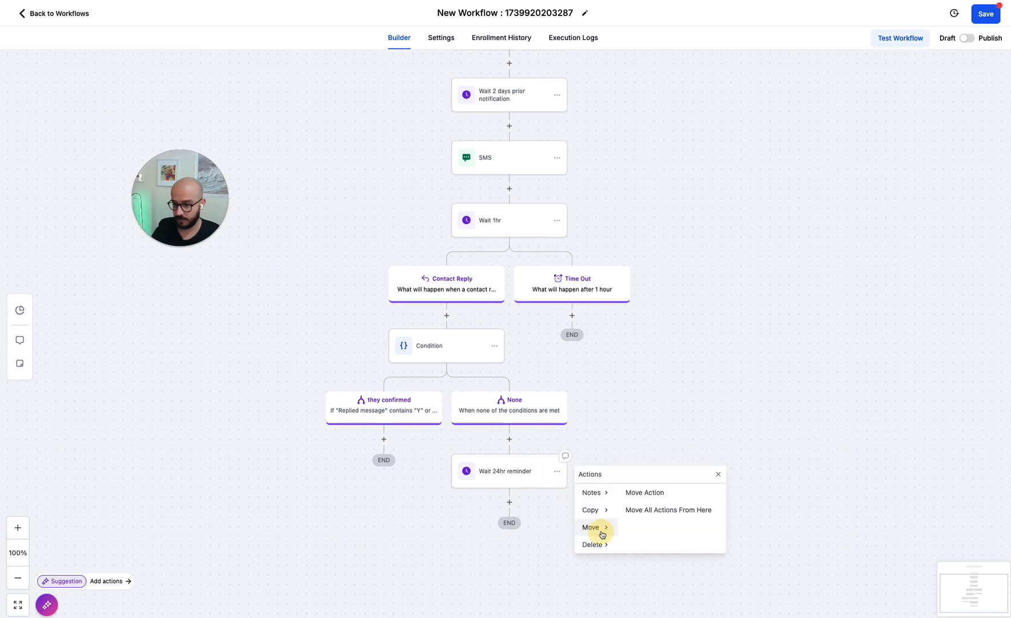
pyautogui.click(634, 493)
pyautogui.click(378, 438)
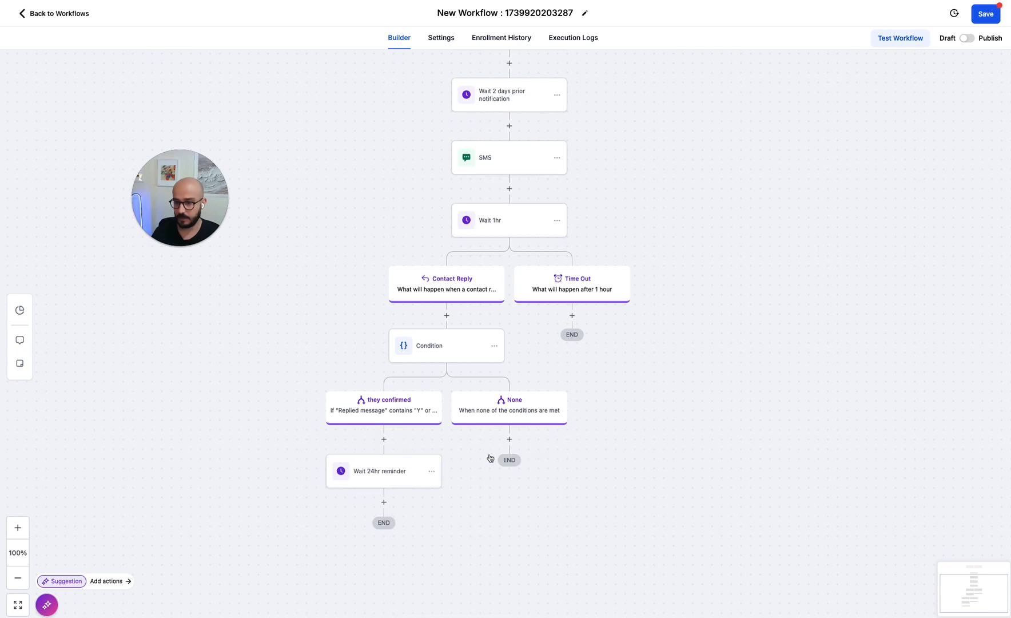
pyautogui.click(509, 438)
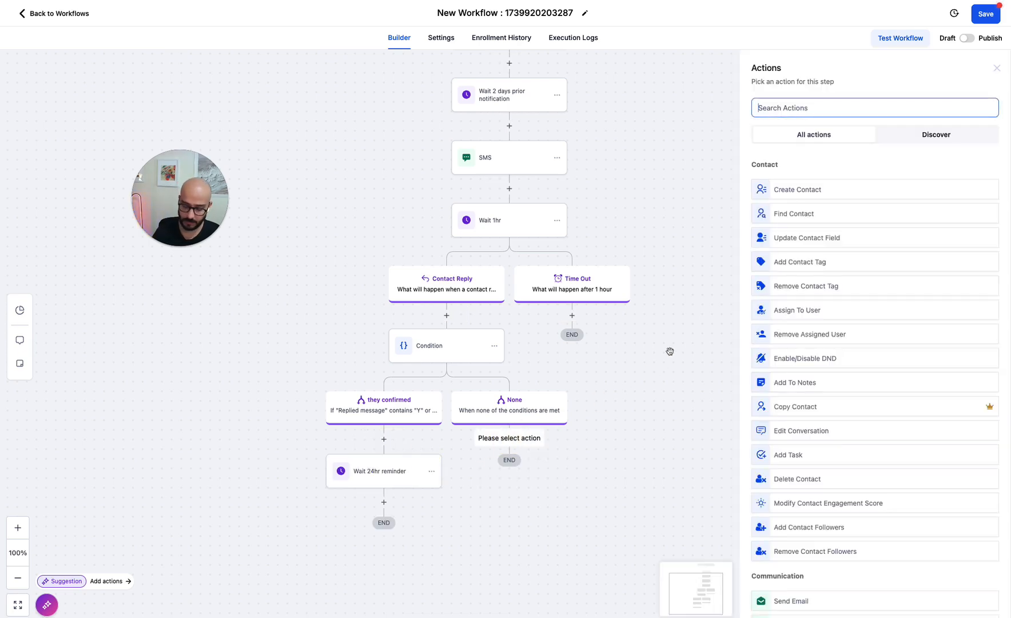
# - Add a Send Internal Notification action of type SMS, sent to a Custom Number
pyautogui.write('inter')
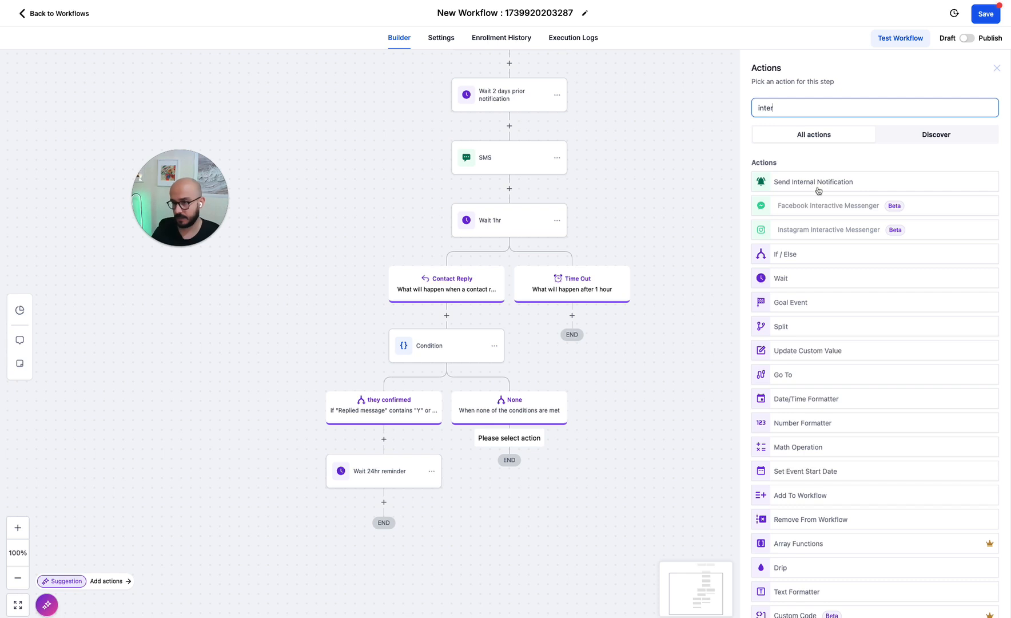
pyautogui.click(818, 183)
pyautogui.click(821, 167)
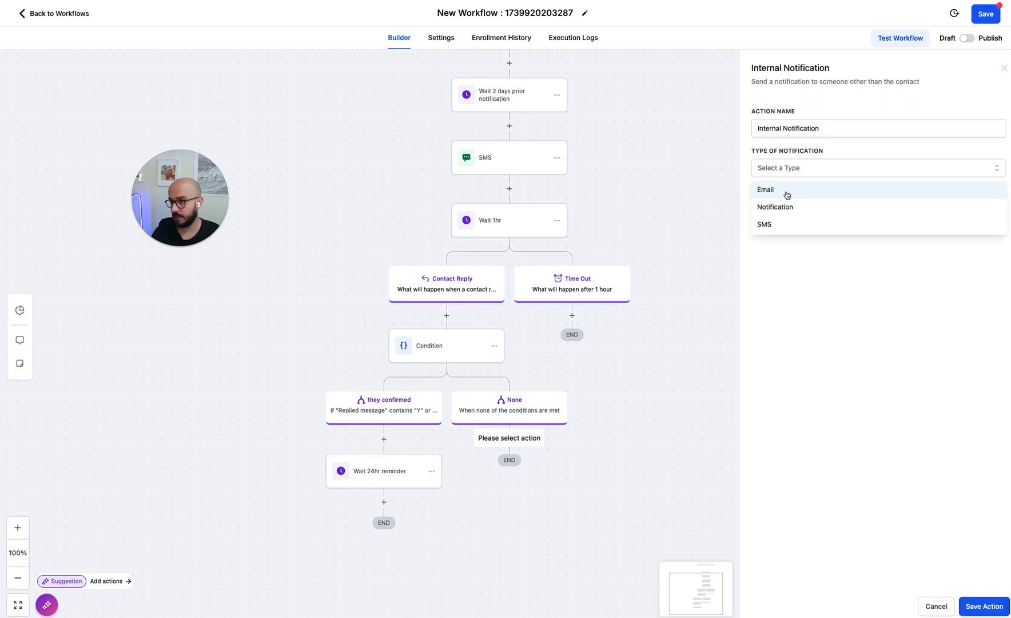
pyautogui.click(782, 210)
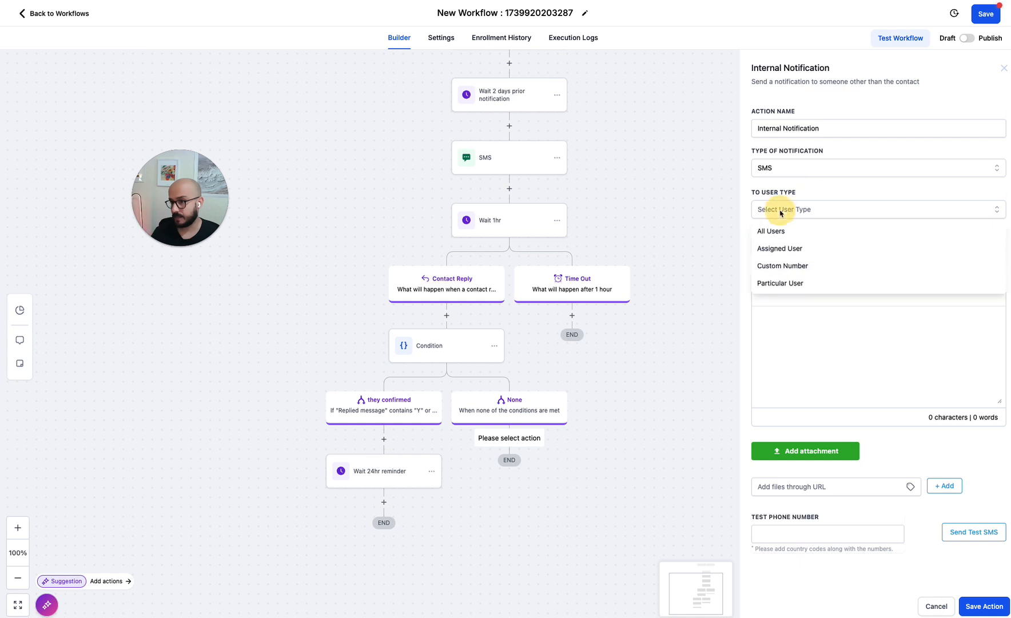
pyautogui.click(783, 271)
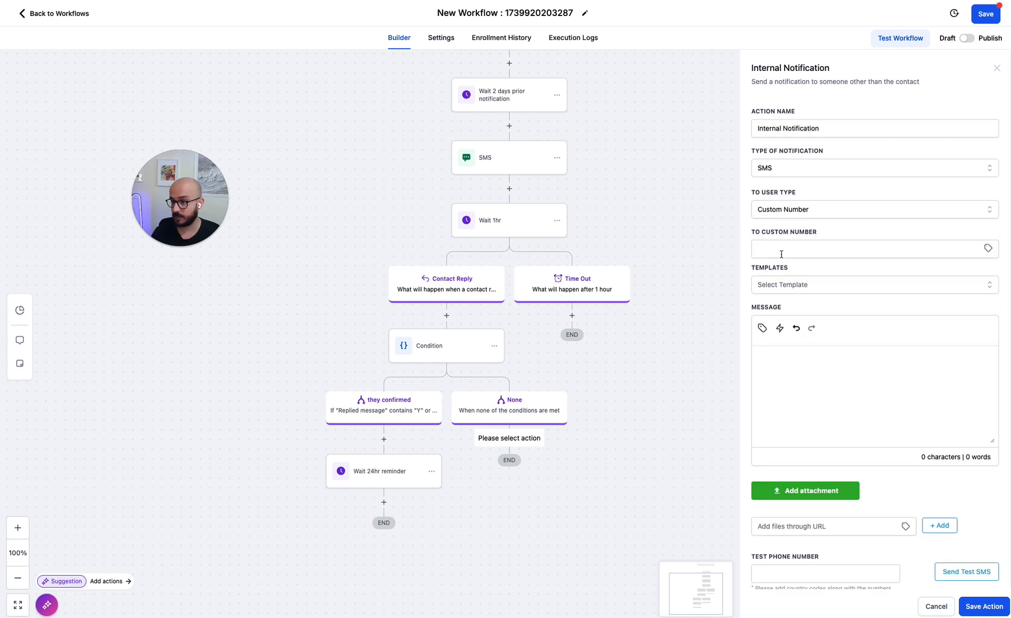
# - Draft the message 'hey this contact patinet canceld', then cancel the notification step
pyautogui.click(785, 387)
pyautogui.write('hey ')
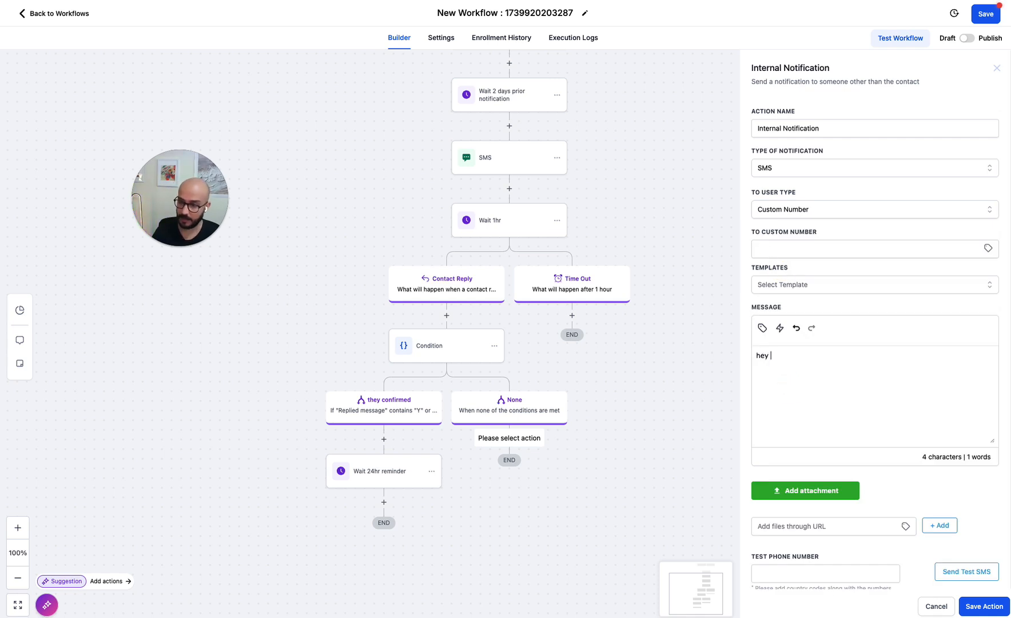
pyautogui.write('this contact i')
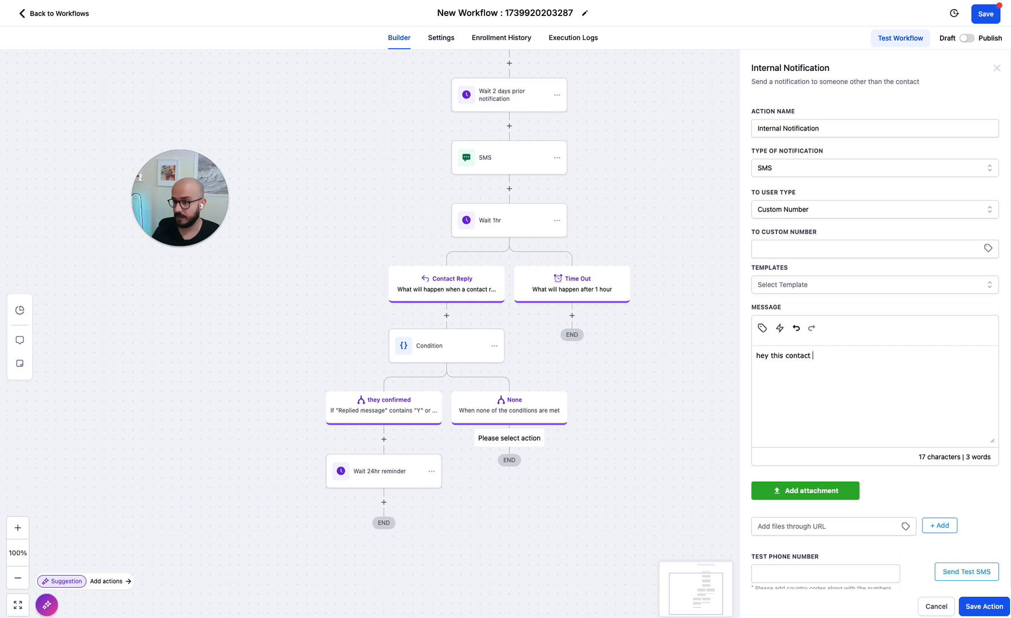
pyautogui.press('BackSpace')
pyautogui.press('BackSpace')
pyautogui.press('BackSpace')
pyautogui.press('BackSpace')
pyautogui.press('BackSpace')
pyautogui.press('BackSpace')
pyautogui.press('BackSpace')
pyautogui.press('BackSpace')
pyautogui.press('BackSpace')
pyautogui.write('patine')
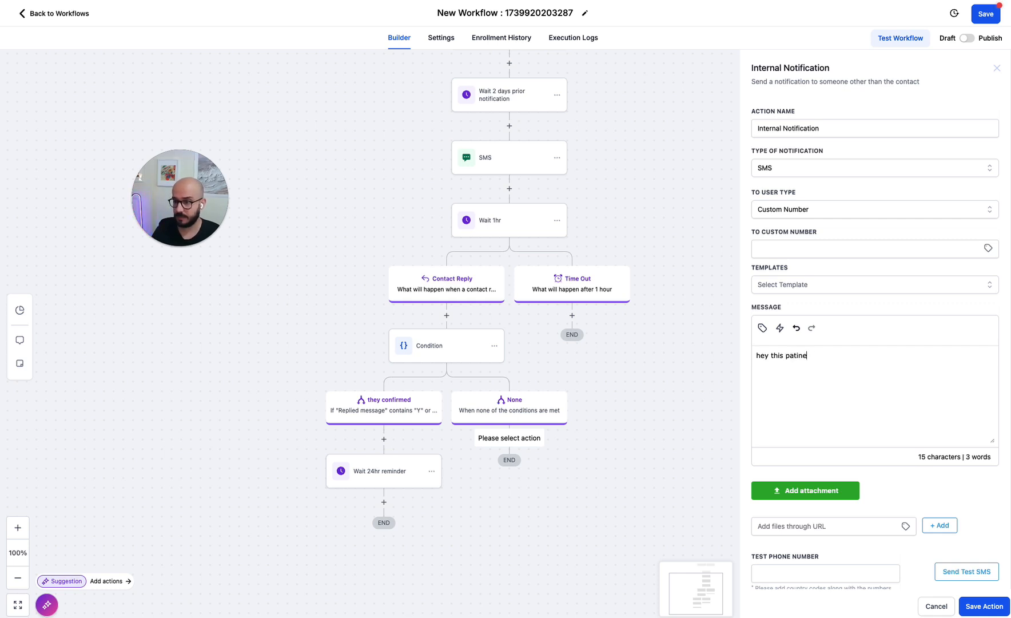
pyautogui.write('t canceld')
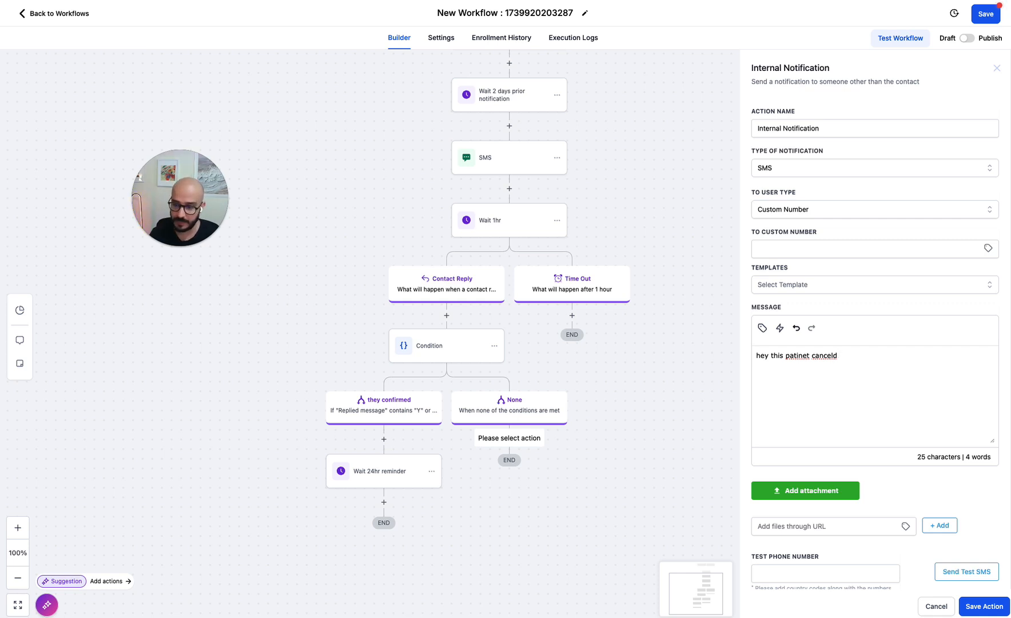
pyautogui.click(936, 607)
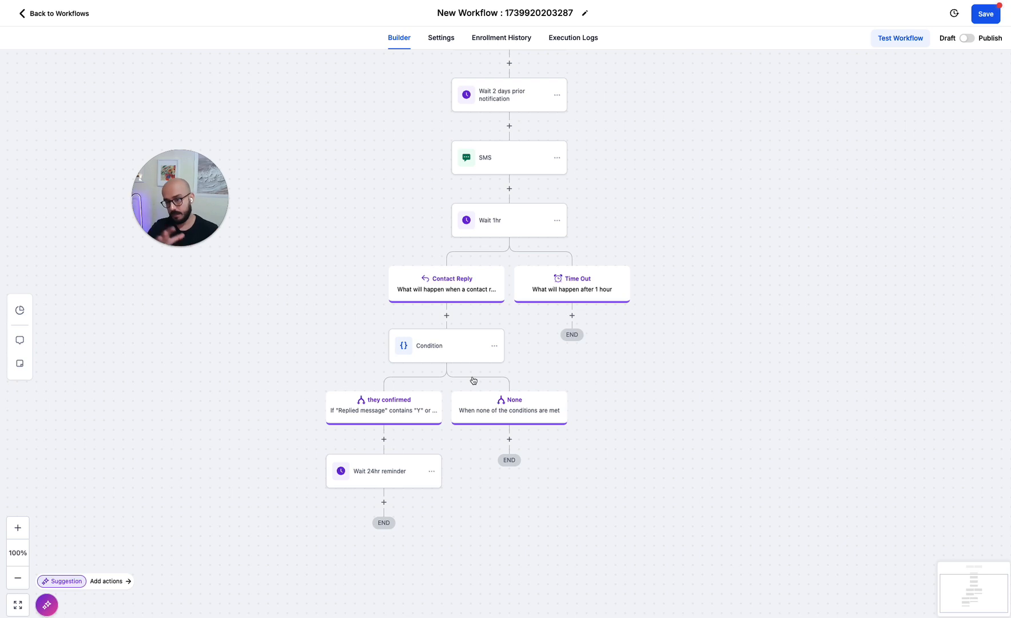
pyautogui.scroll(2, 478, 167)
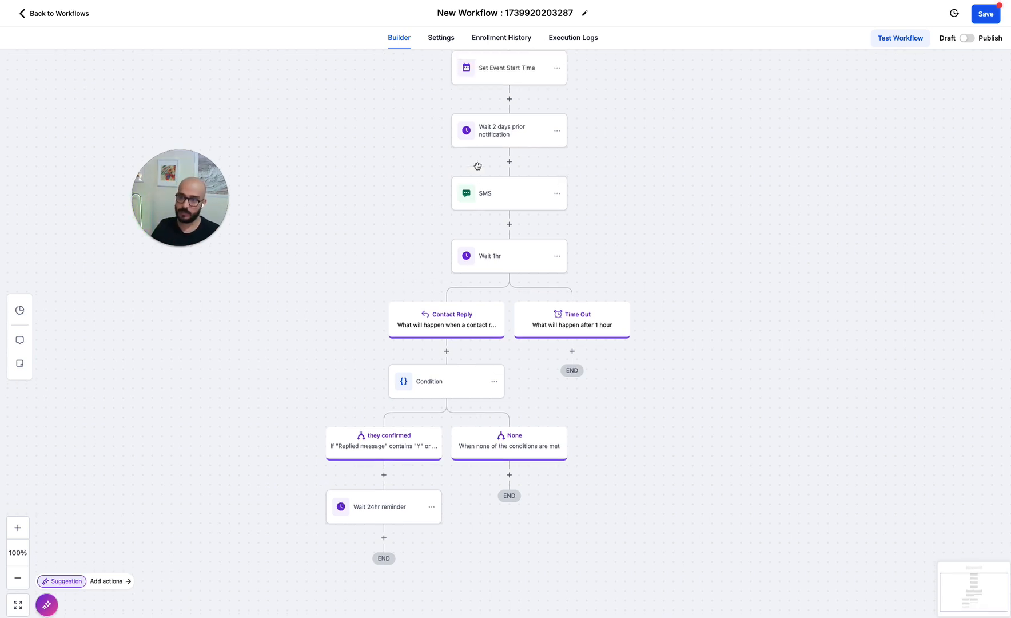
pyautogui.scroll(1, 504, 149)
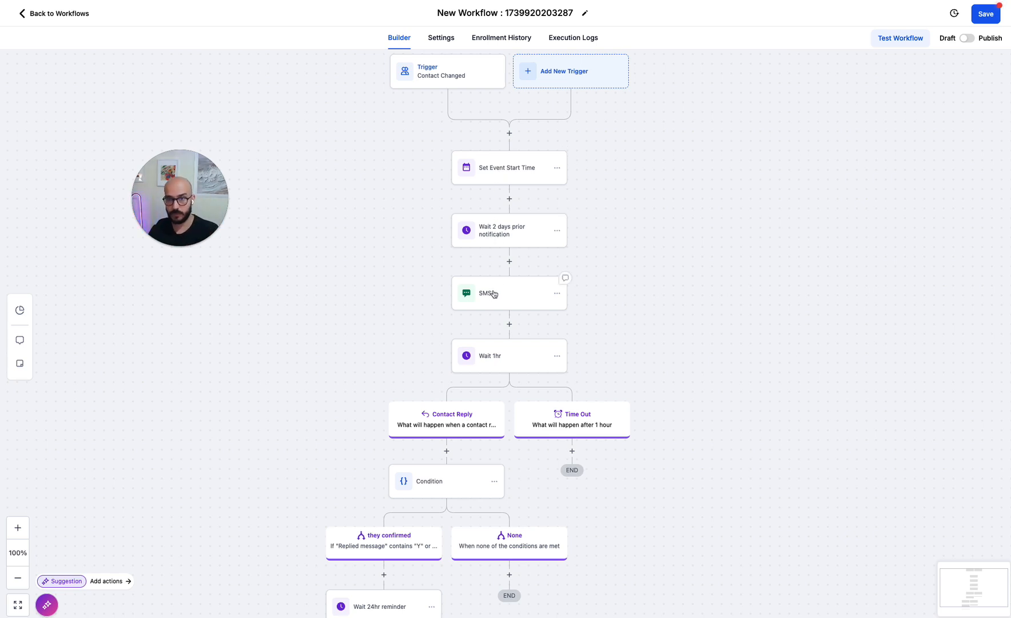
pyautogui.scroll(-1, 494, 294)
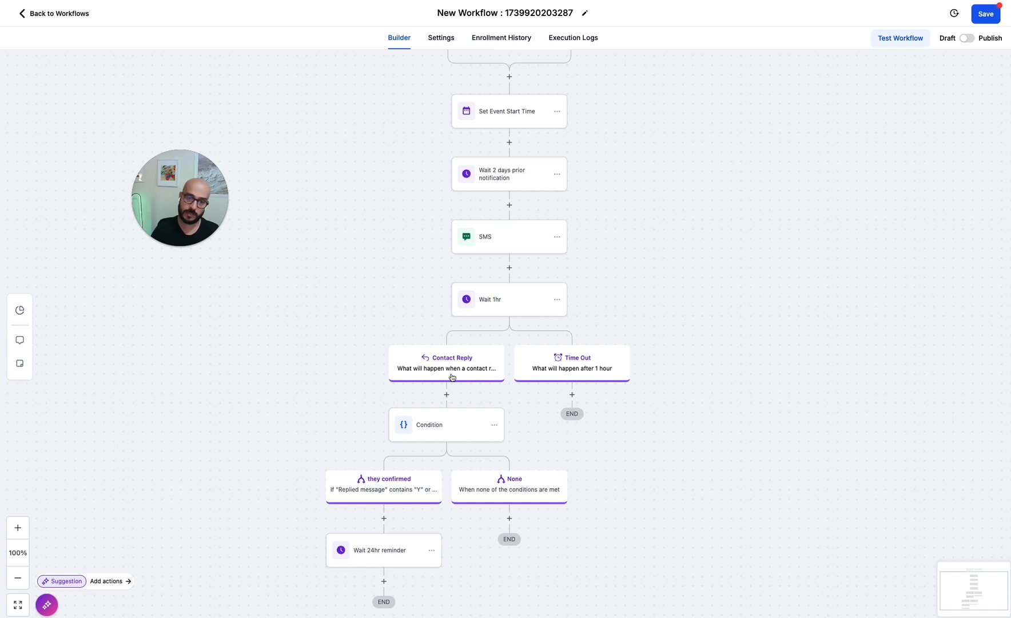